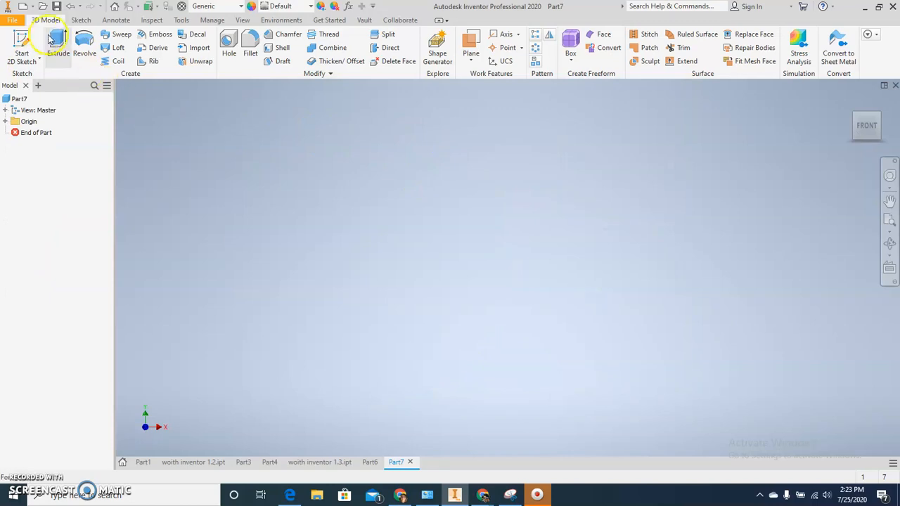
Start a 2D sketch on the XY plane of the new part.
left_click(451, 159)
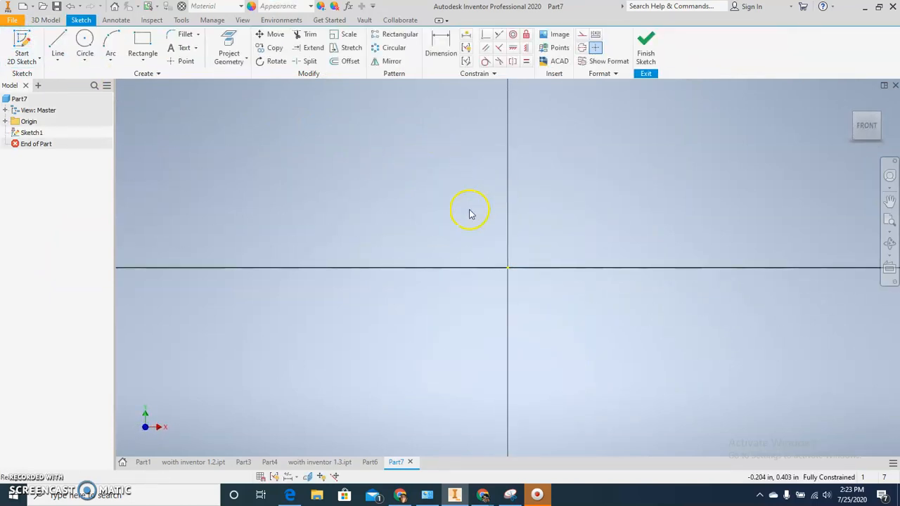
mouse_move(469, 231)
middle_mouse_down()
mouse_move(435, 228)
mouse_move(421, 238)
middle_mouse_up()
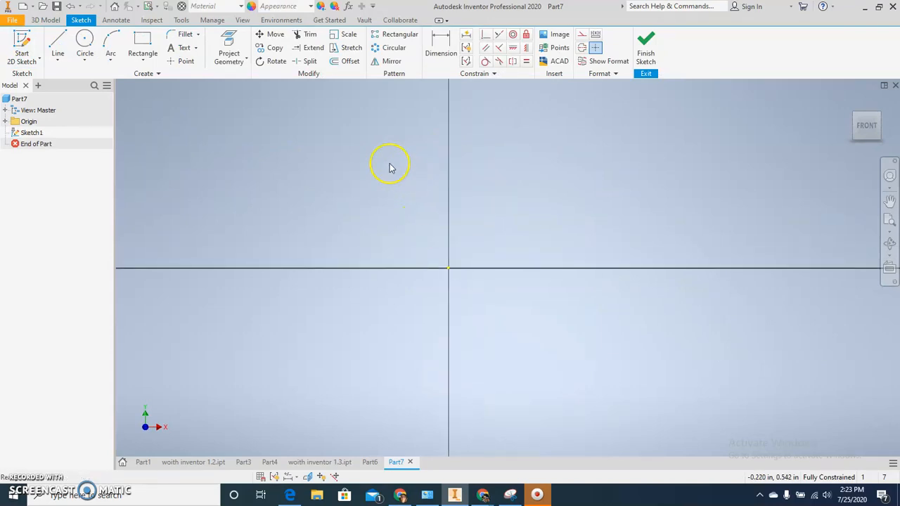
middle_click_drag(461, 140, 478, 179)
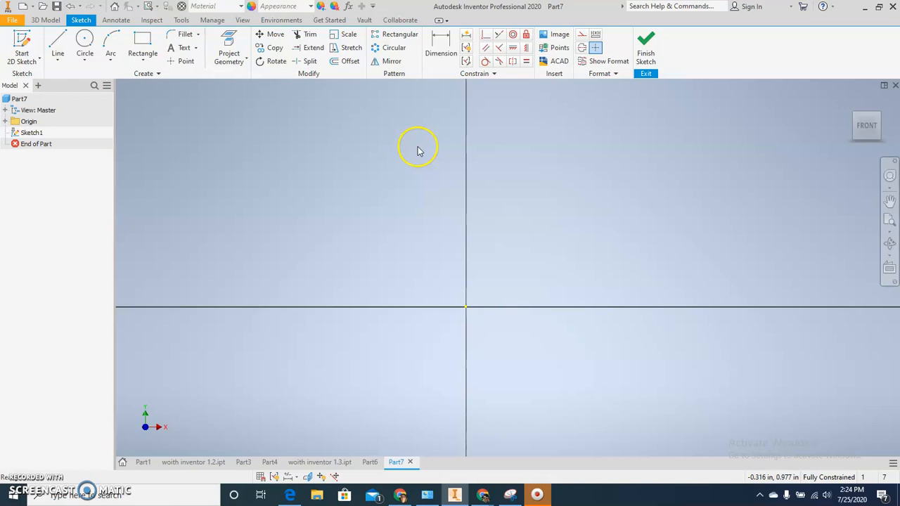
Draw a centerline from above the origin straight down to it, continuing horizontally about 1.31 in to the left along the X axis.
left_click(580, 48)
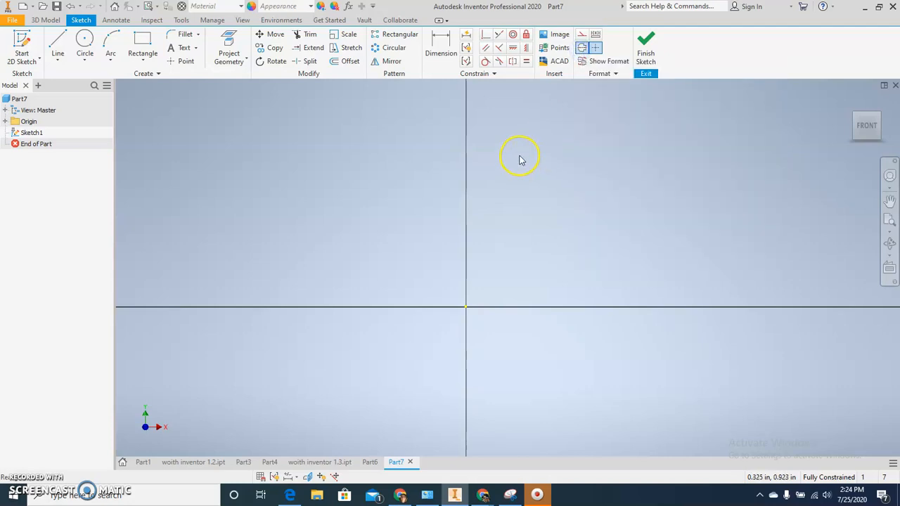
left_click(58, 43)
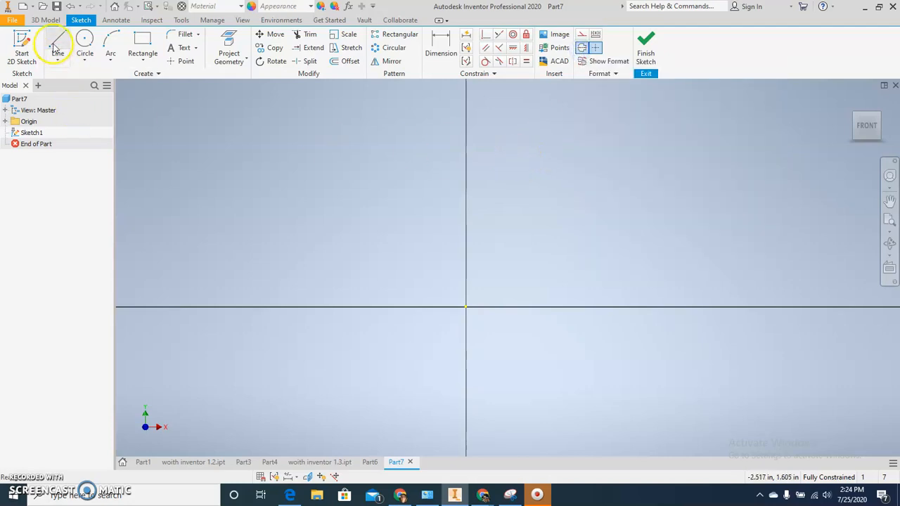
left_click(465, 147)
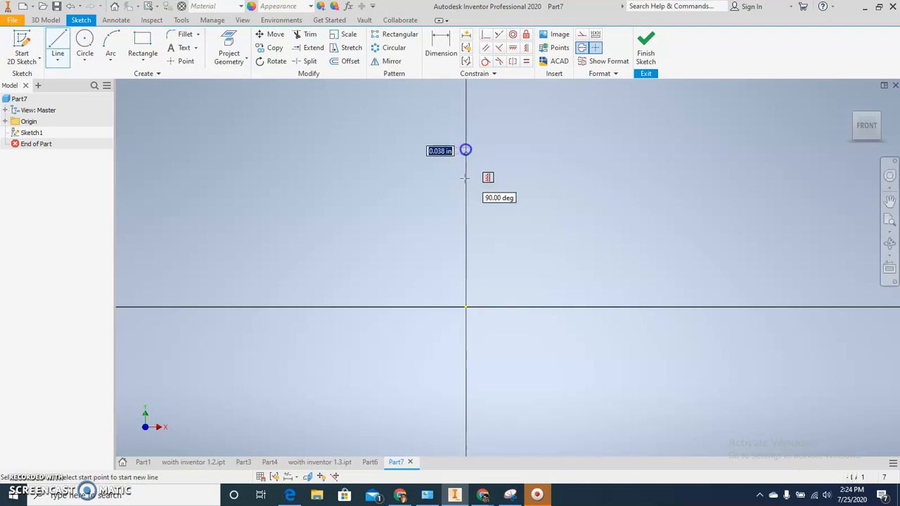
left_click(466, 306)
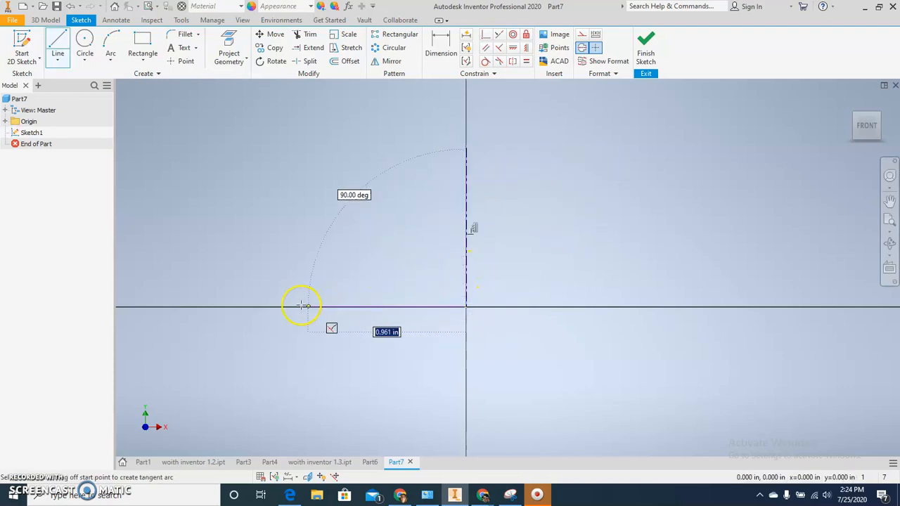
left_click(251, 307)
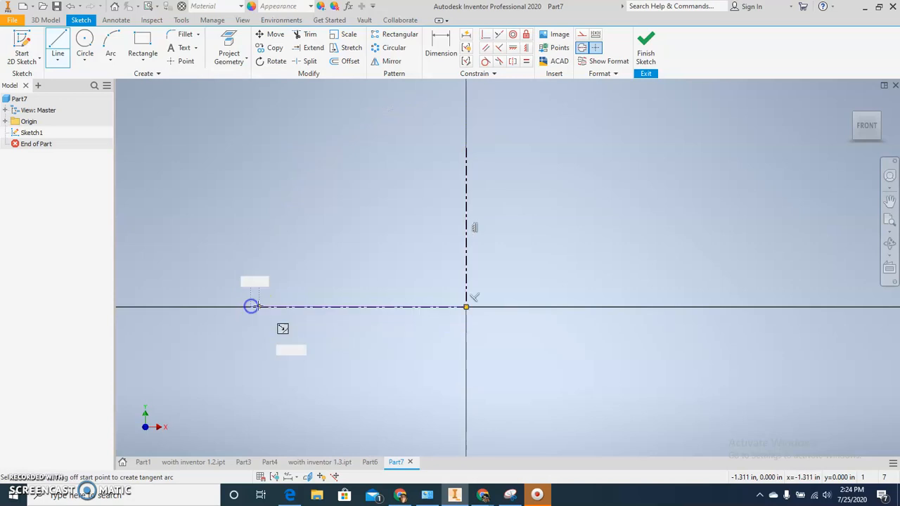
key("Escape")
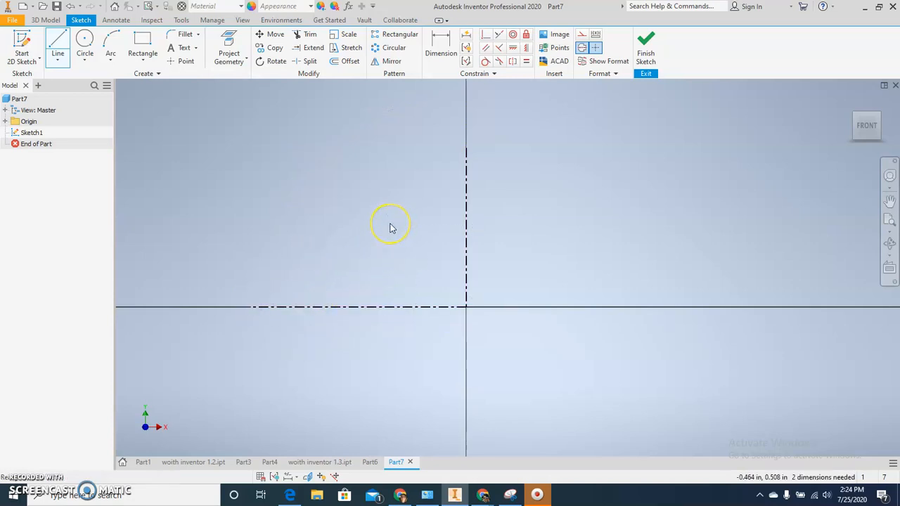
key("Escape")
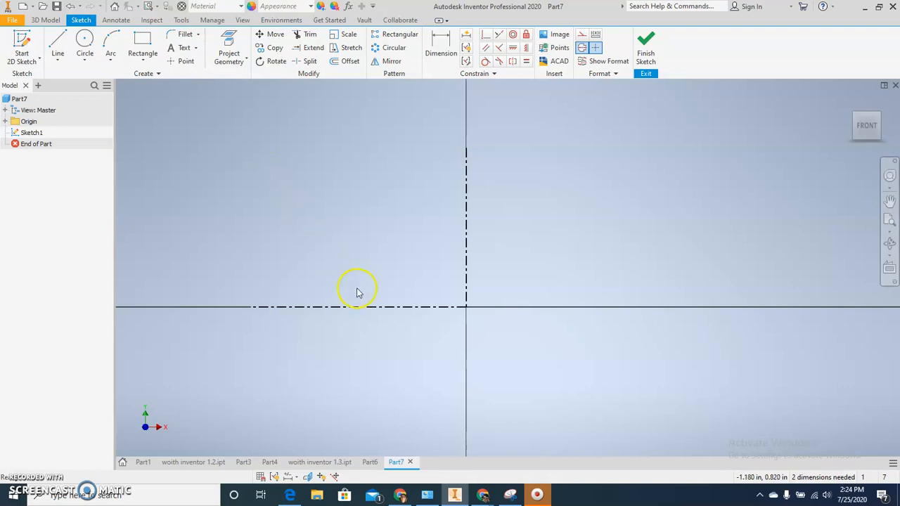
Check the Snipping Tool reference drawing and sketch a solid vertical line about 1.15 in up from the horizontal centerline, about 0.24 in left of the origin.
mouse_move(455, 496)
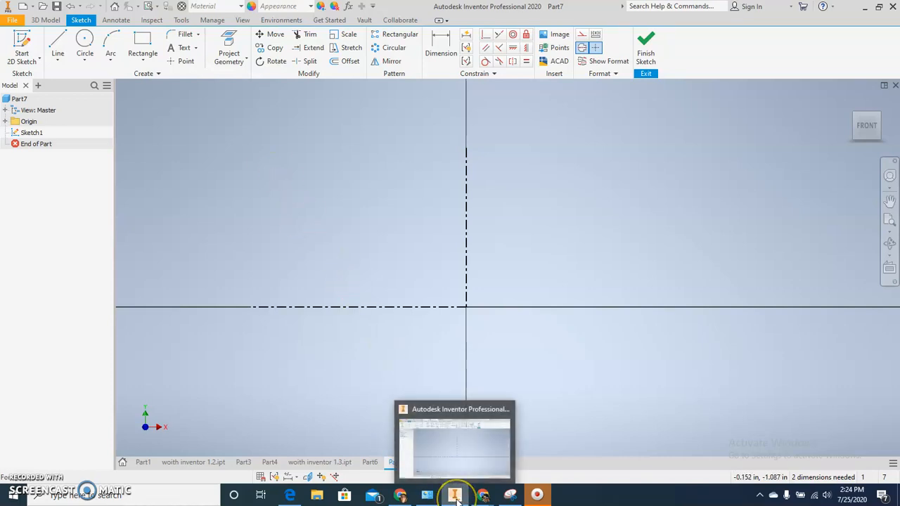
left_click(510, 496)
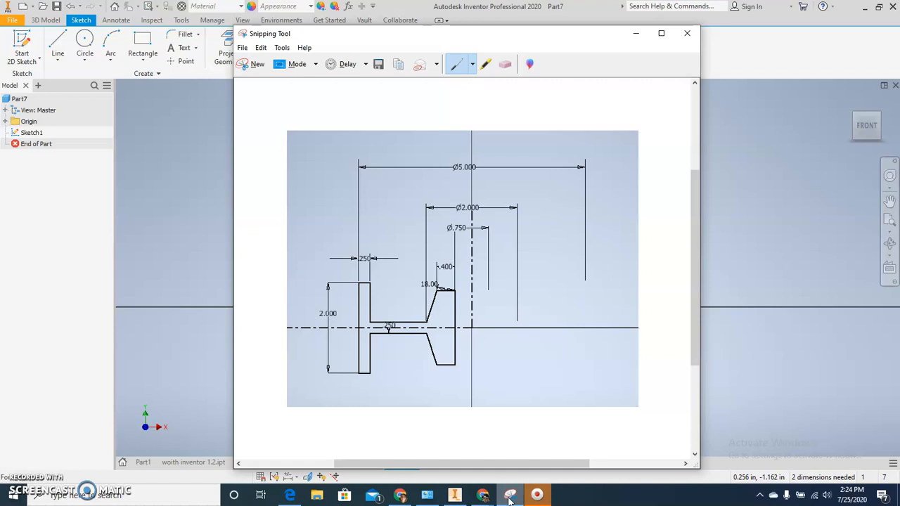
left_click(510, 496)
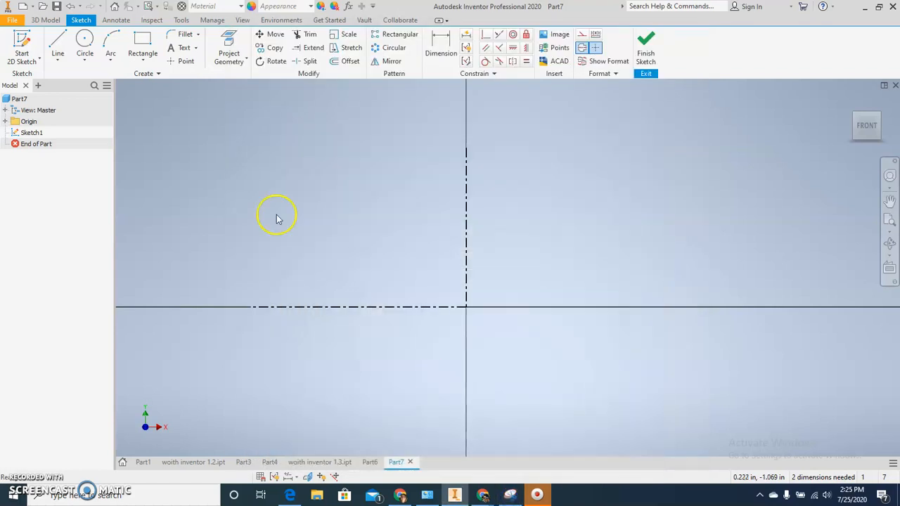
left_click(55, 43)
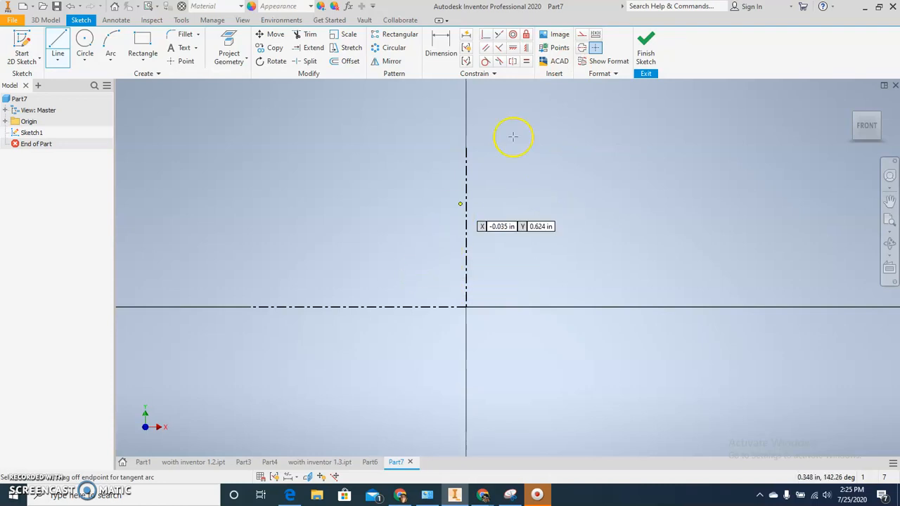
left_click(426, 306)
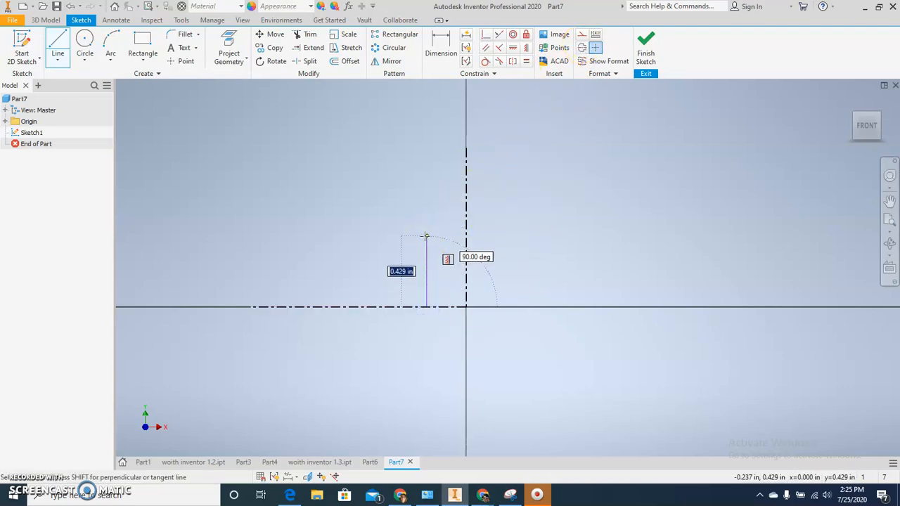
middle_click_drag(427, 133, 426, 184)
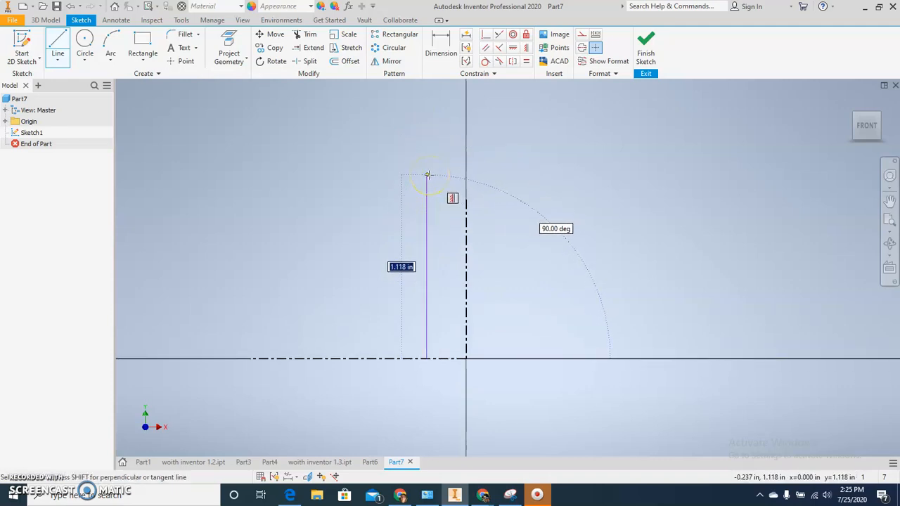
left_click(428, 171)
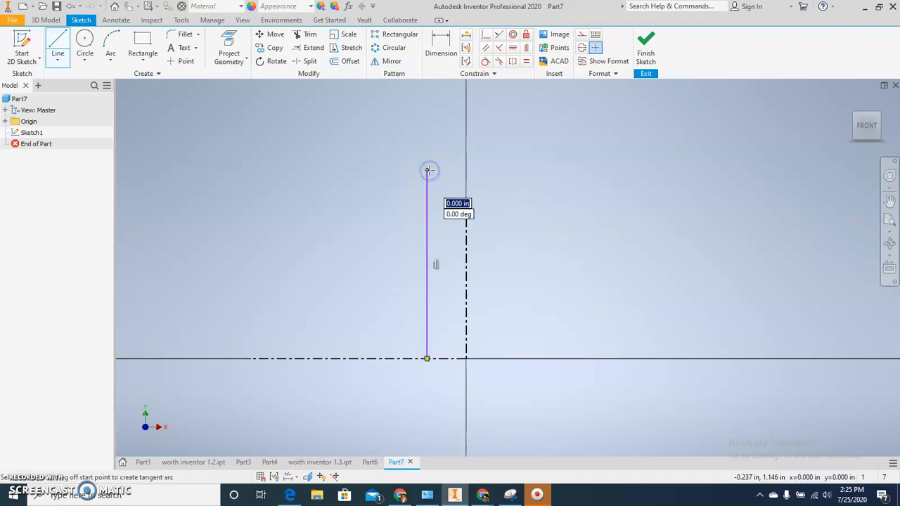
Recheck the reference drawing and continue the profile with a 0.4 in horizontal line leftward from the vertical line's upper end.
left_click_drag(428, 171, 398, 166)
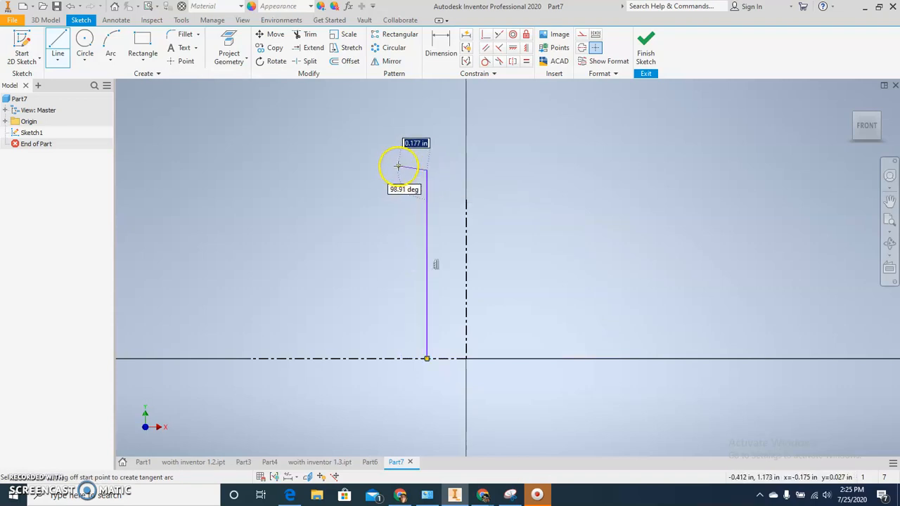
left_click(507, 501)
left_click(507, 500)
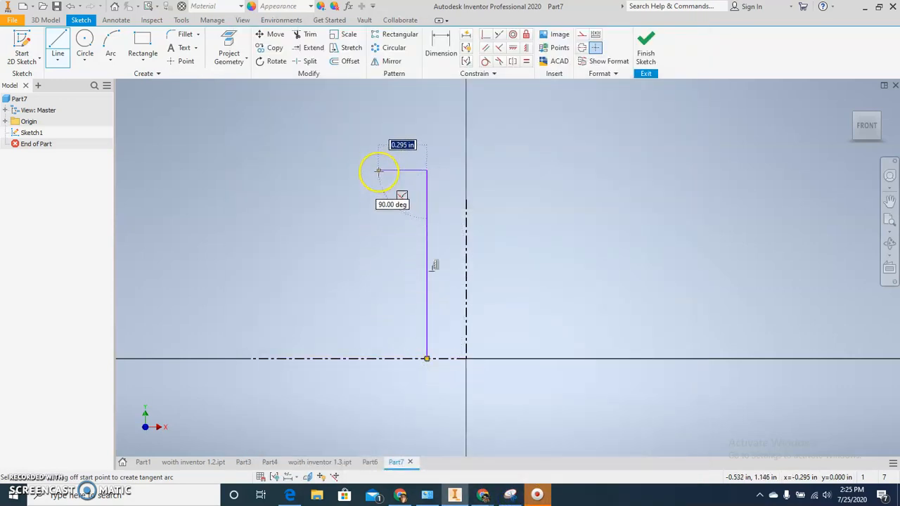
type(".")
type("4")
key("Return")
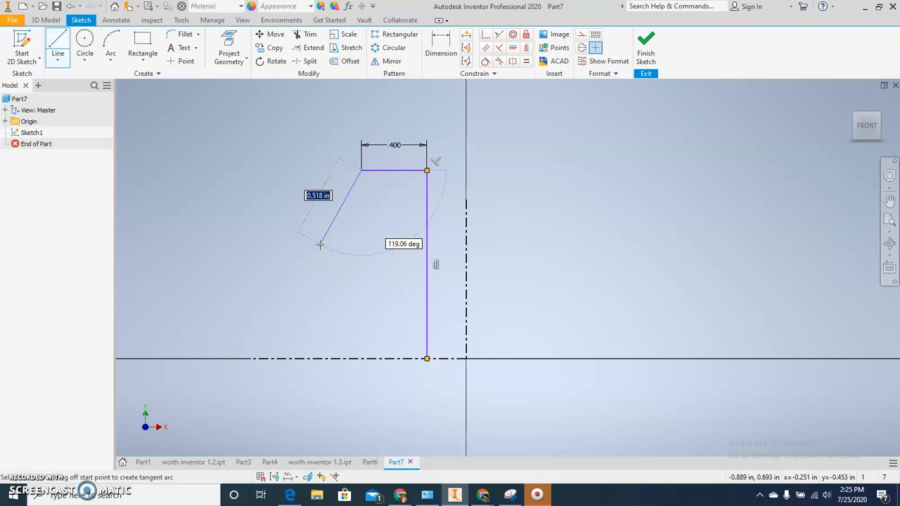
Continue the profile with a slanted line about 0.52 in long down to the left and a horizontal line about 1 in leftward.
left_click(320, 244)
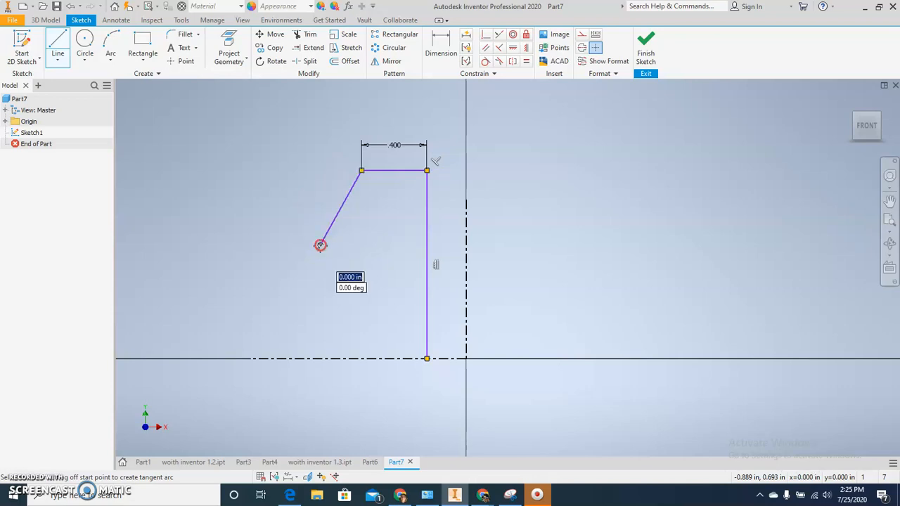
middle_click_drag(320, 245, 482, 244)
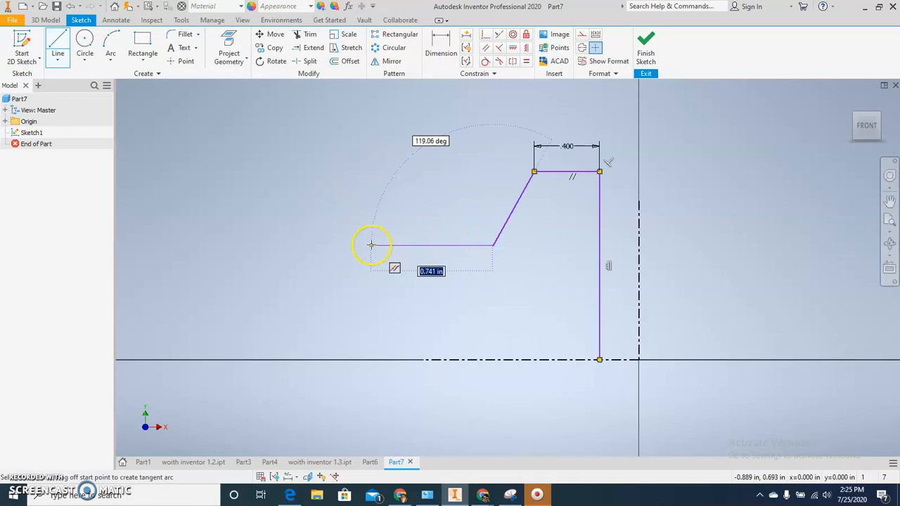
left_click(328, 245)
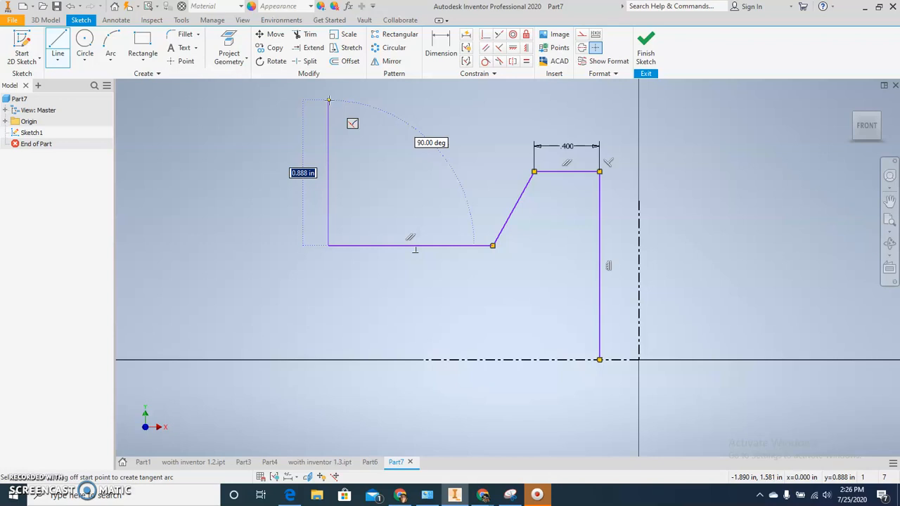
Add a vertical line about 0.89 in upward and finish the half profile with a 0.2 in horizontal line to the left.
left_click(329, 100)
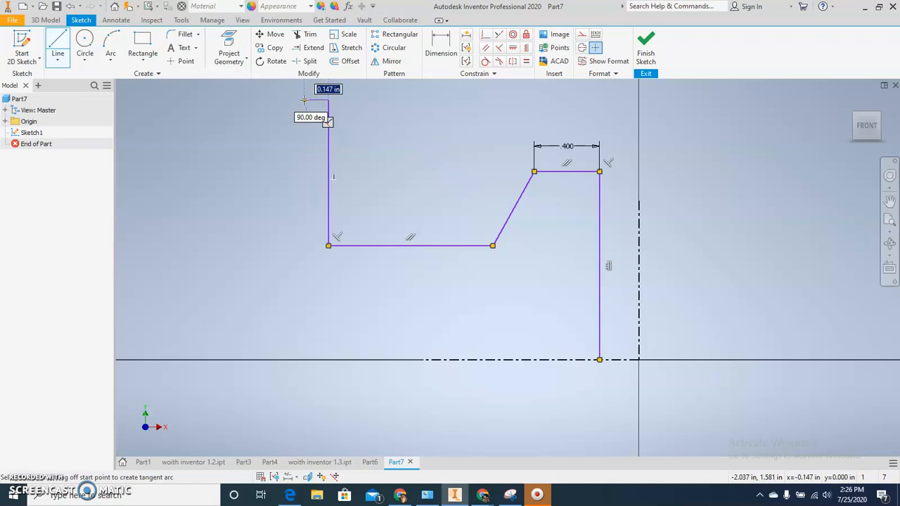
type(".2")
key("Return")
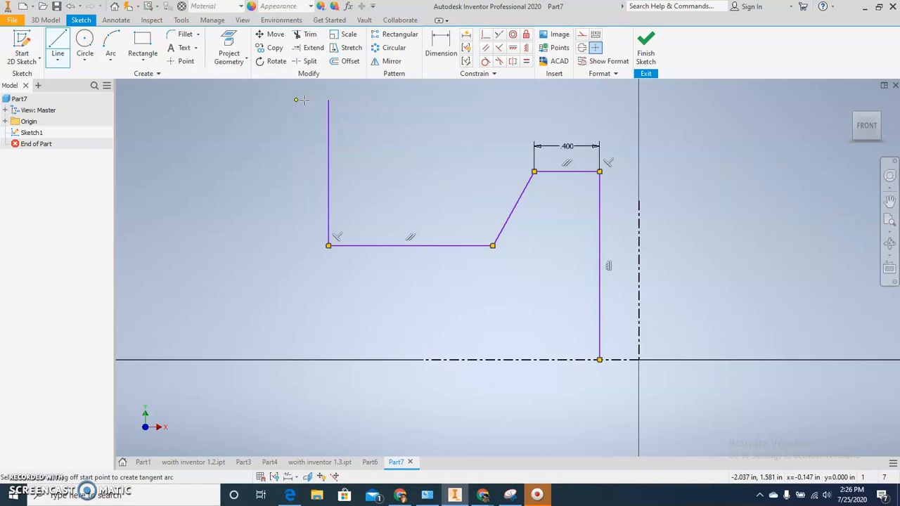
key("Escape")
Mirror all the half-profile lines about the horizontal centerline.
scroll(344, 218, "up", 3)
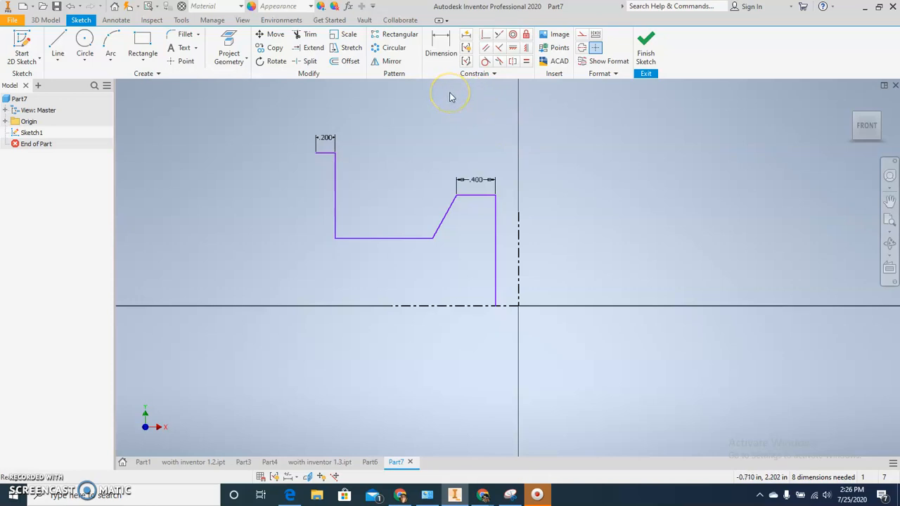
left_click(390, 61)
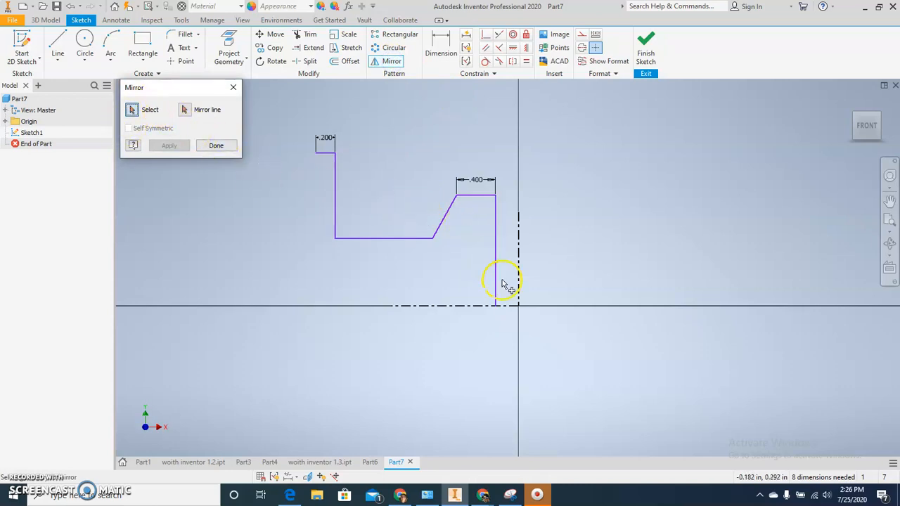
mouse_move(505, 287)
left_mouse_down()
mouse_move(382, 173)
mouse_move(295, 125)
left_mouse_up()
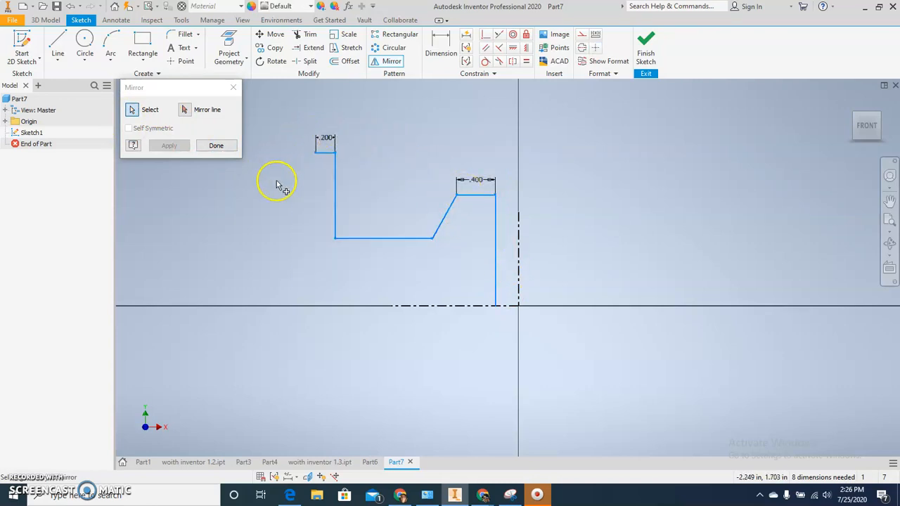
left_click(182, 112)
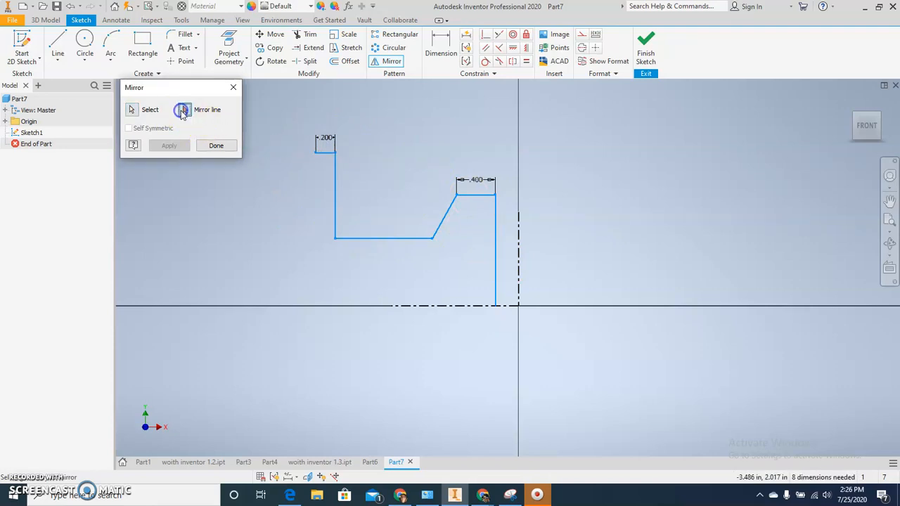
left_click(421, 306)
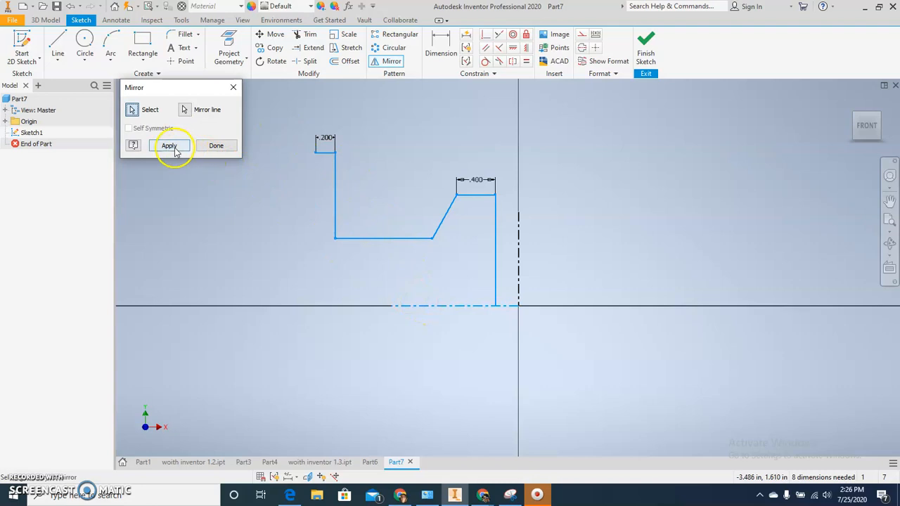
left_click(169, 146)
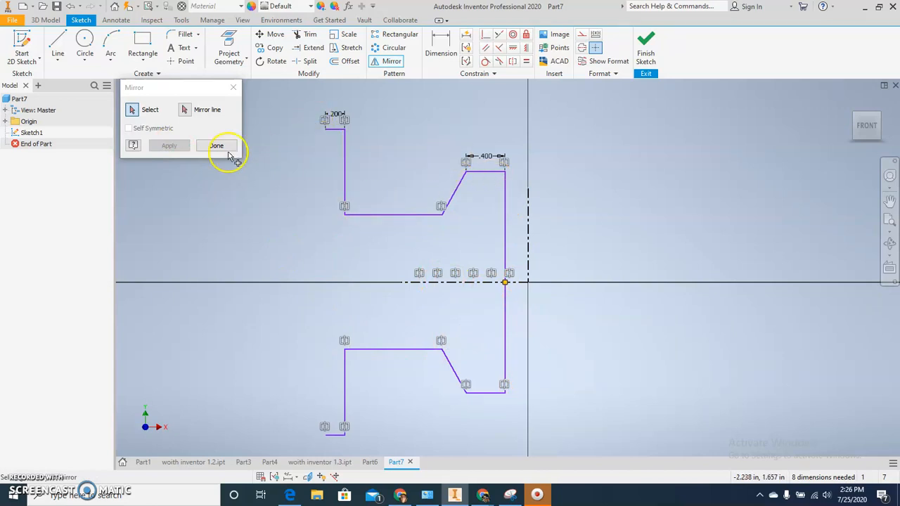
left_click(206, 150)
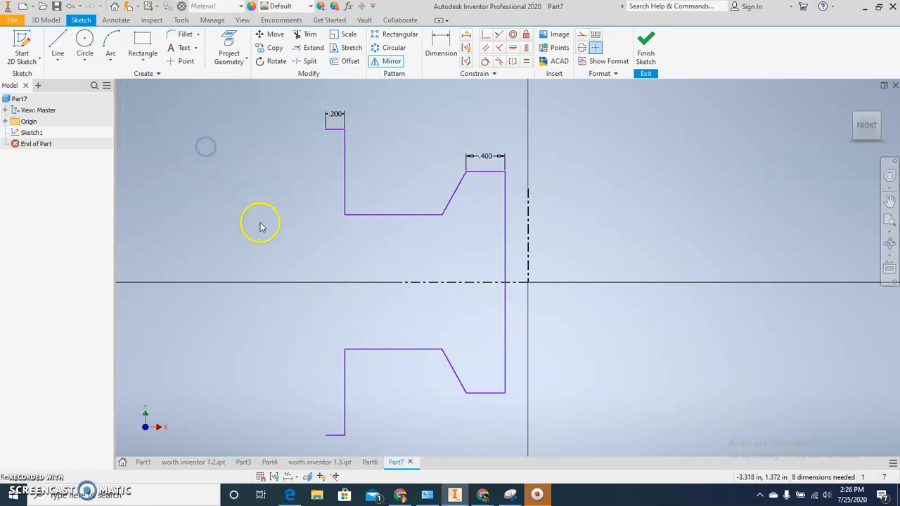
Move the mirrored profile's lower web line closer to the horizontal centerline to narrow the web.
left_click_drag(387, 353, 383, 313)
left_click(382, 331)
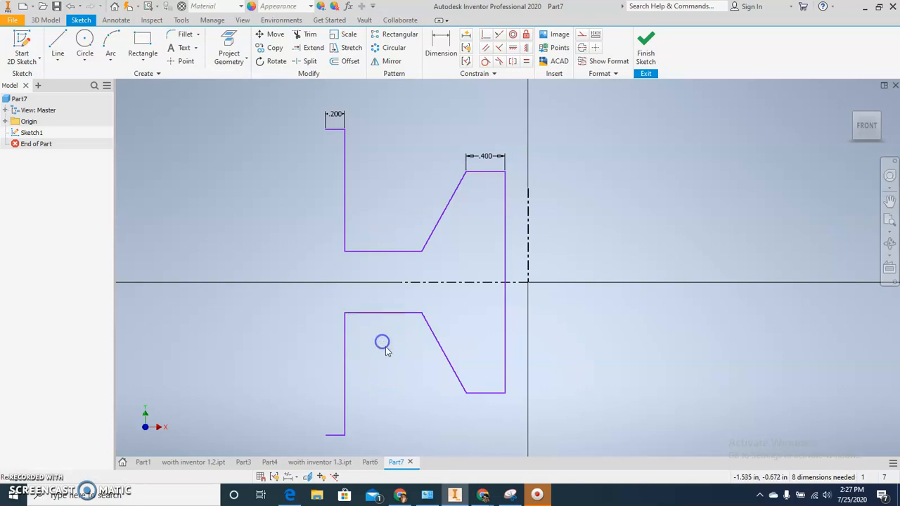
Close the profile's outer side with a vertical line about 3.16 in long joining the two rim ends.
left_click(56, 43)
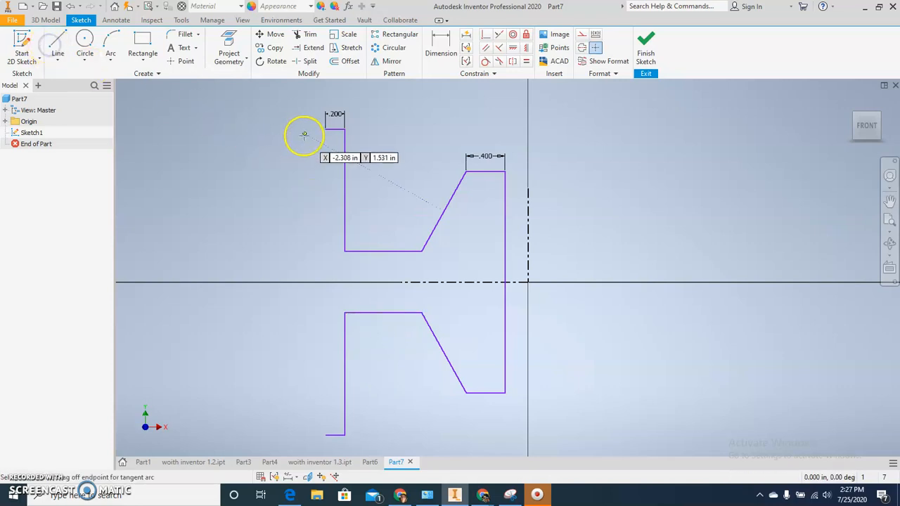
left_click(343, 129)
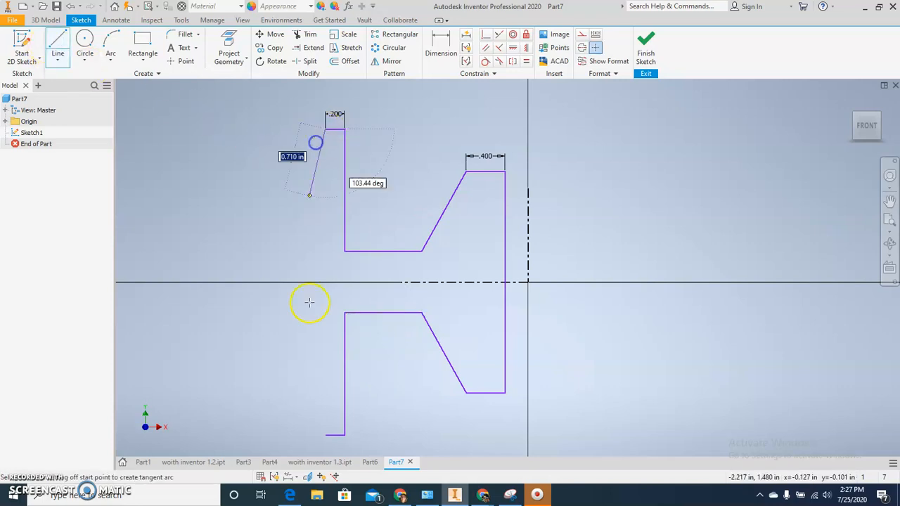
left_click(326, 435)
key("Escape")
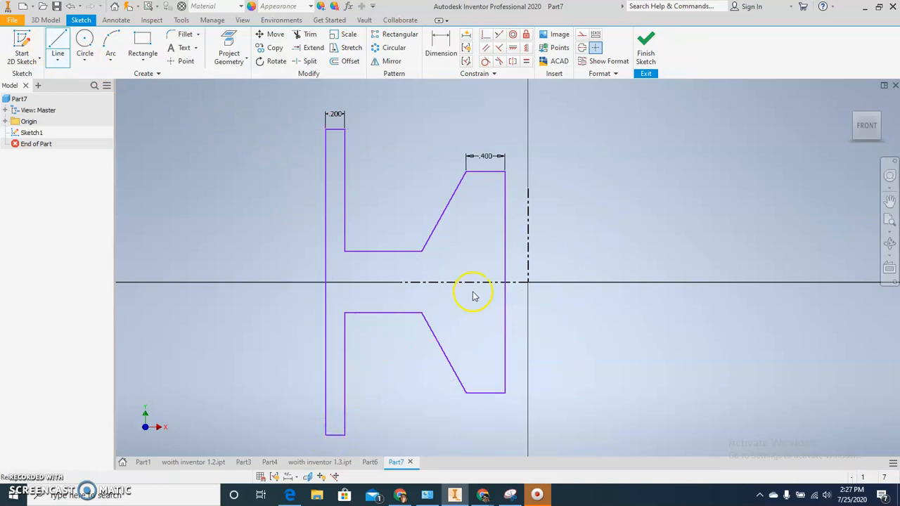
key("Escape")
left_click(325, 319)
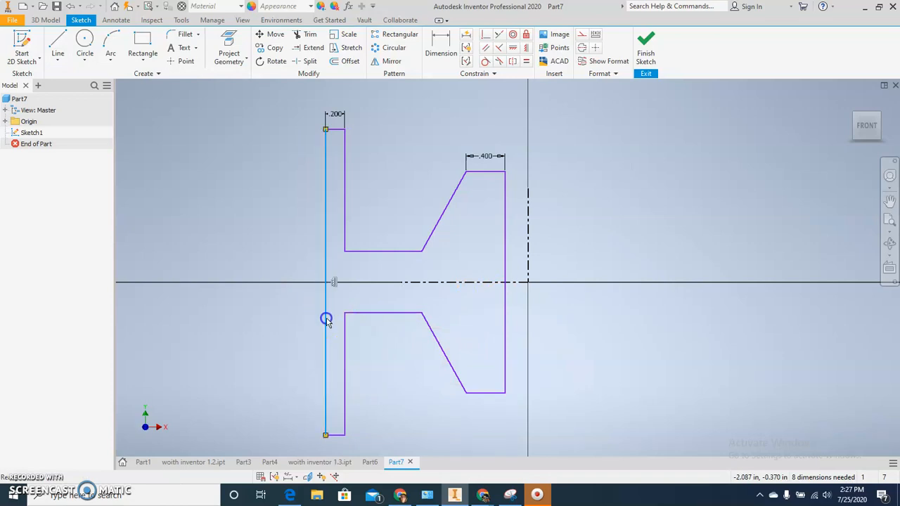
key("Escape")
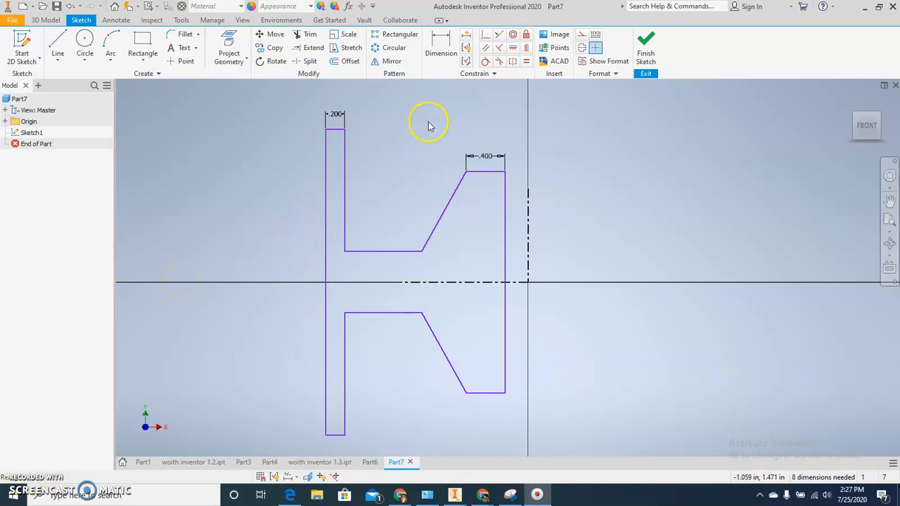
Dimension the bore diameter from the hub's inner vertical line to the vertical centerline as 0.75 in.
middle_click_drag(438, 133, 408, 146)
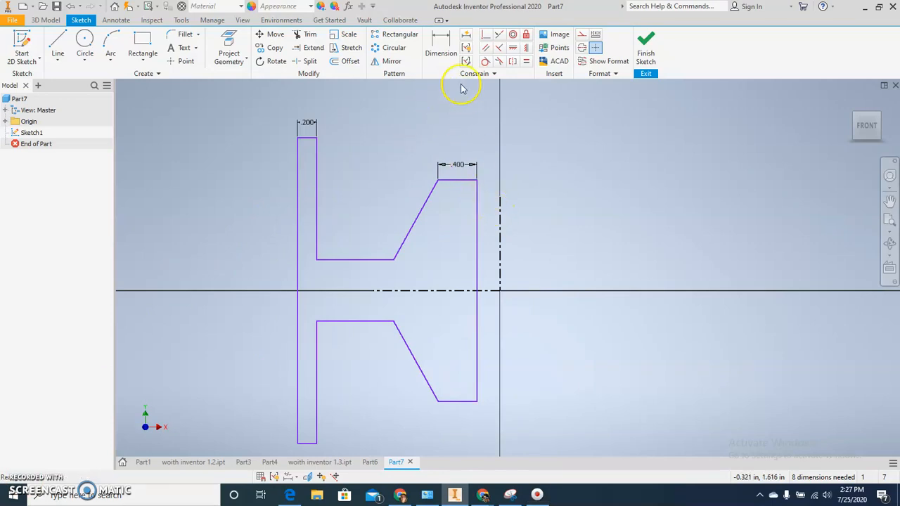
left_click(441, 44)
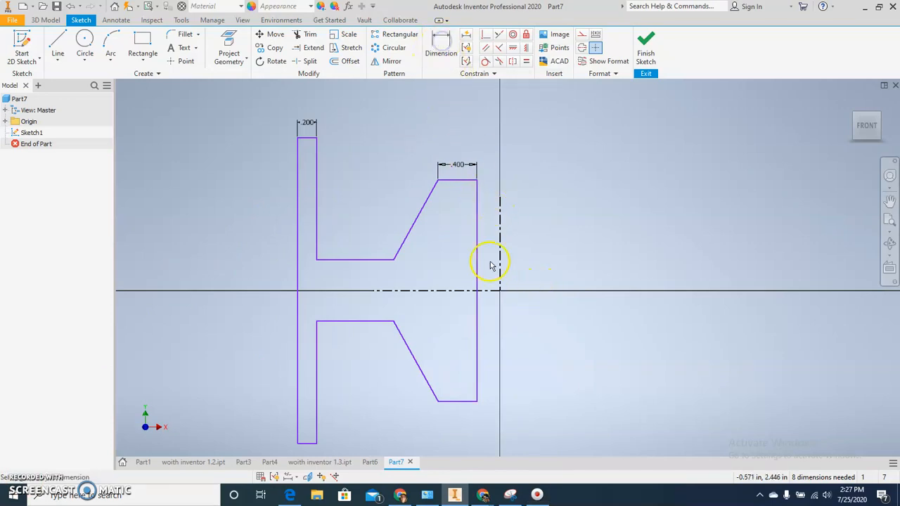
left_click(476, 239)
left_click(499, 238)
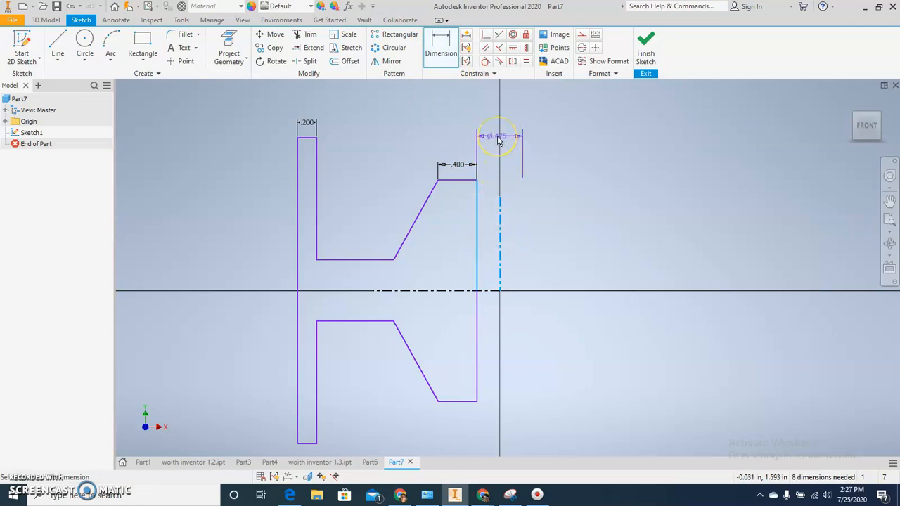
left_click(498, 141)
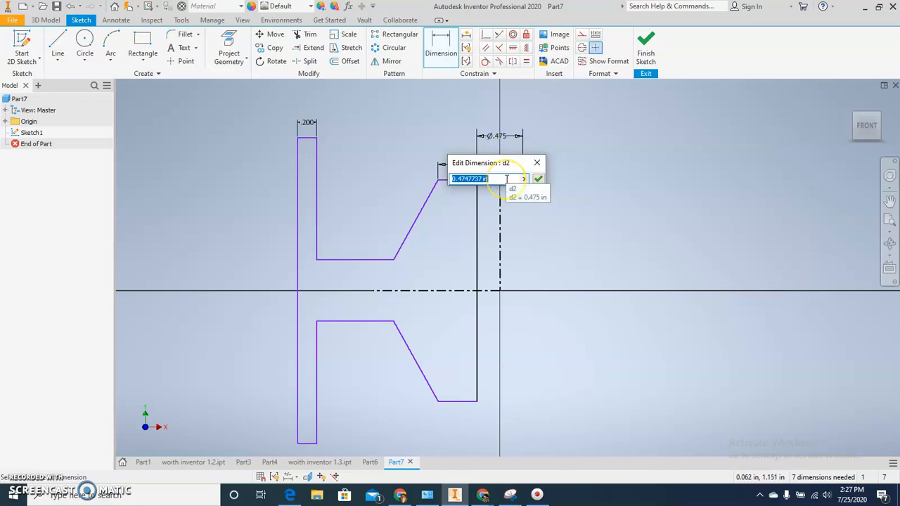
type(".")
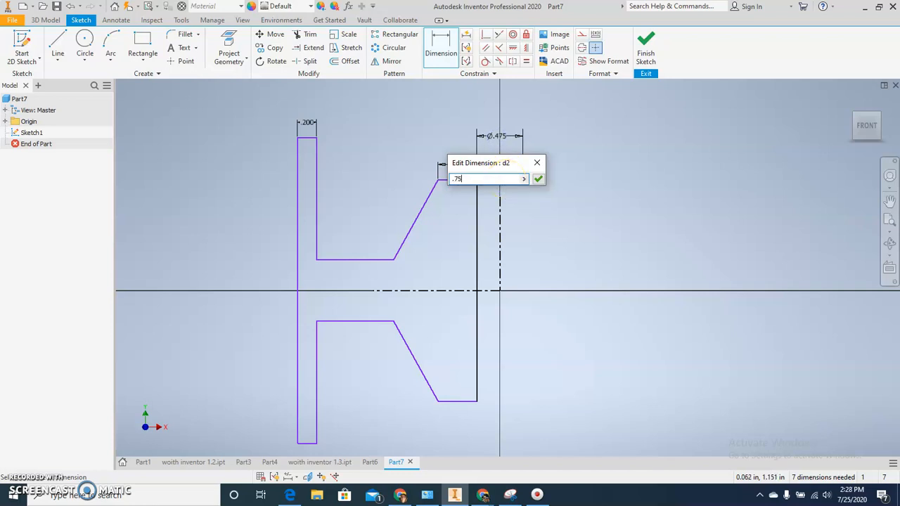
type("75")
key("Return")
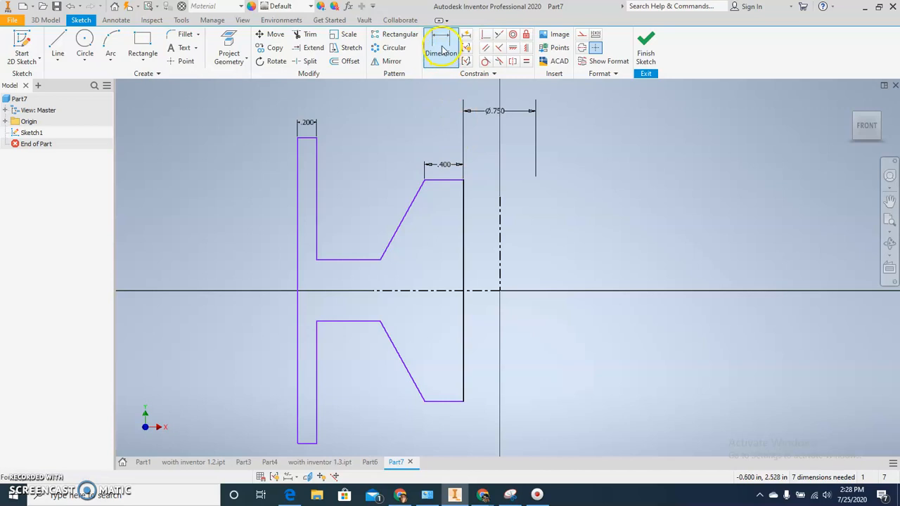
Dimension the diameter from the upper corner between web and slanted hub line to the vertical centerline as 2 in.
left_click(380, 260)
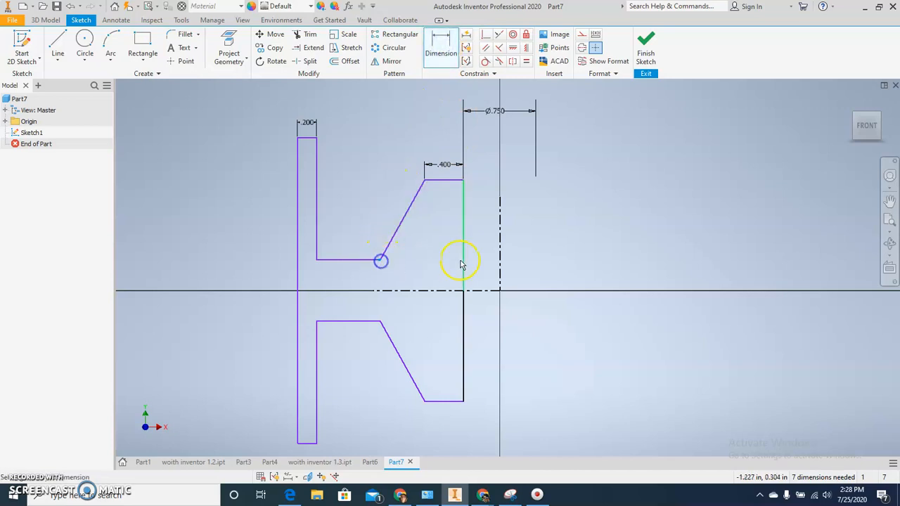
left_click(501, 258)
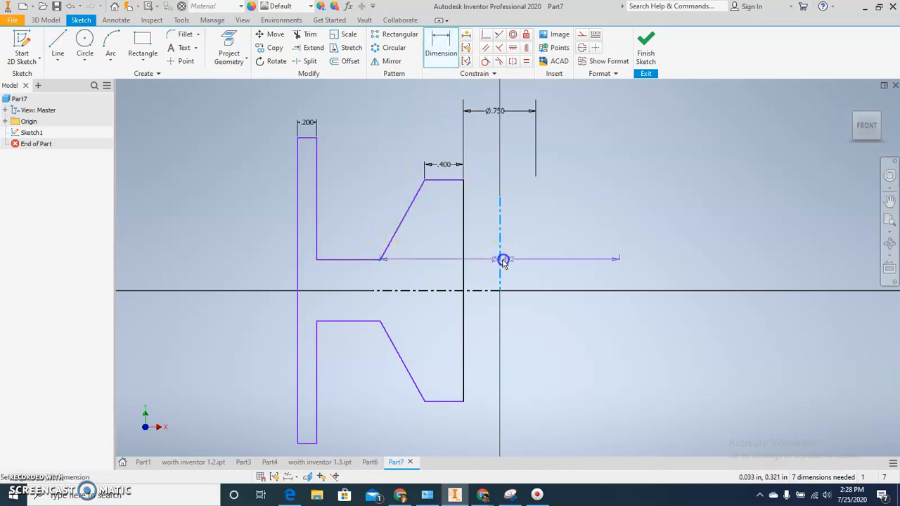
left_click(381, 261)
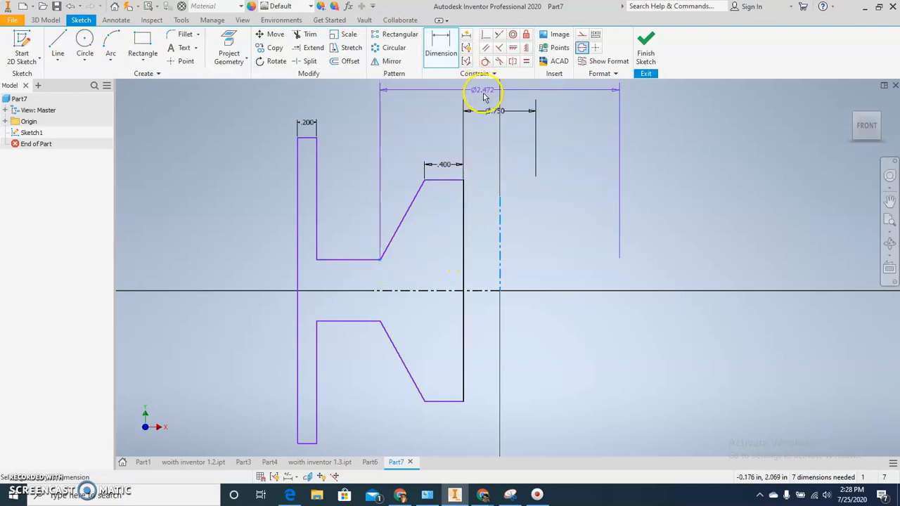
middle_click_drag(483, 92, 489, 131)
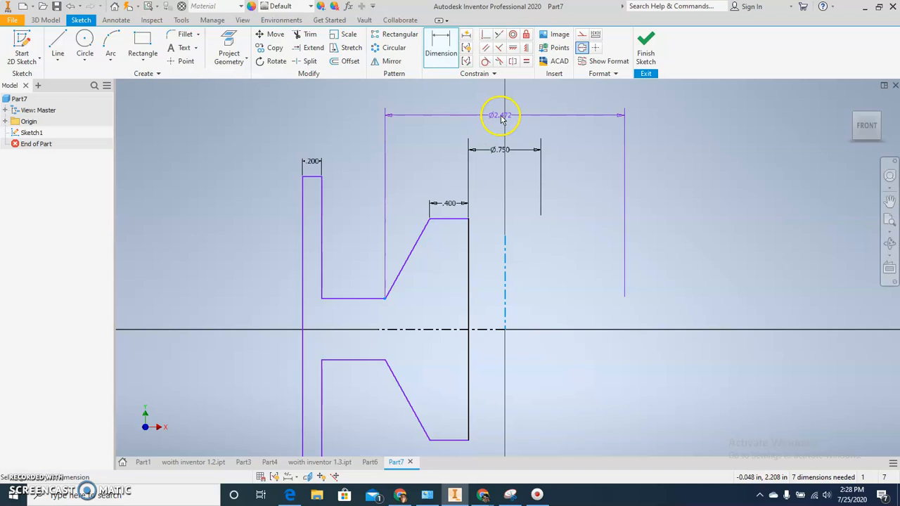
left_click(502, 120)
type("2")
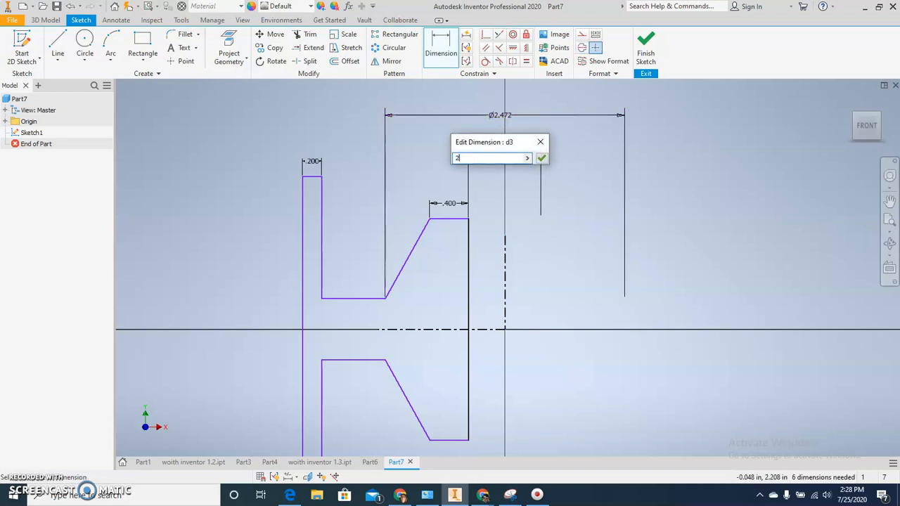
key("Return")
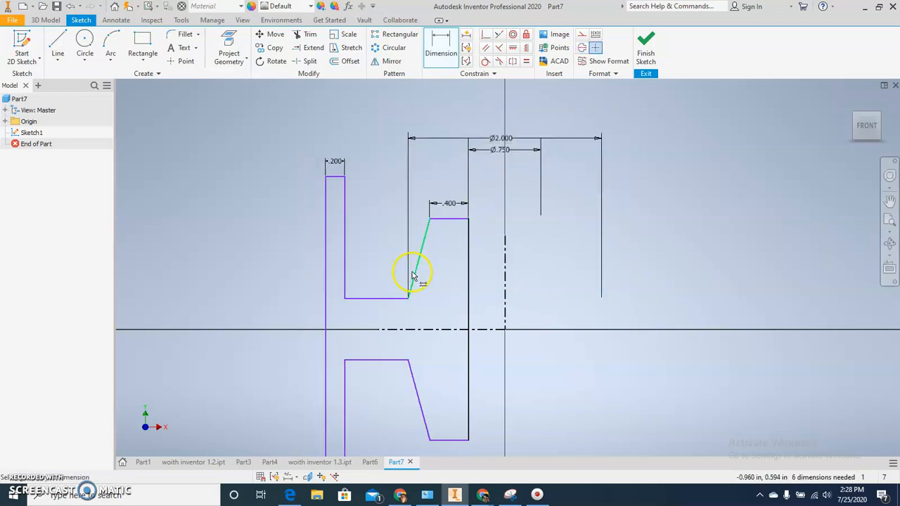
Move the 2 in diameter dimension higher, clear of the bore diameter dimension.
left_click(503, 138)
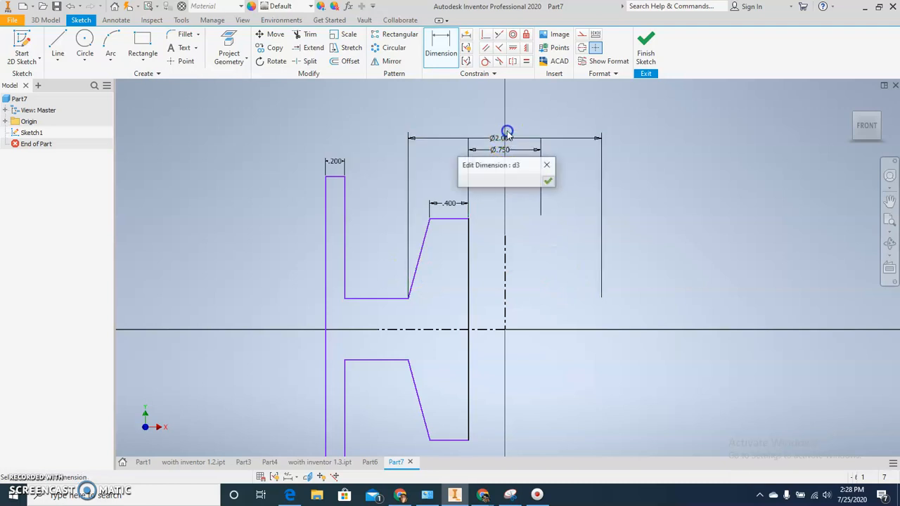
key("Escape")
key("Escape")
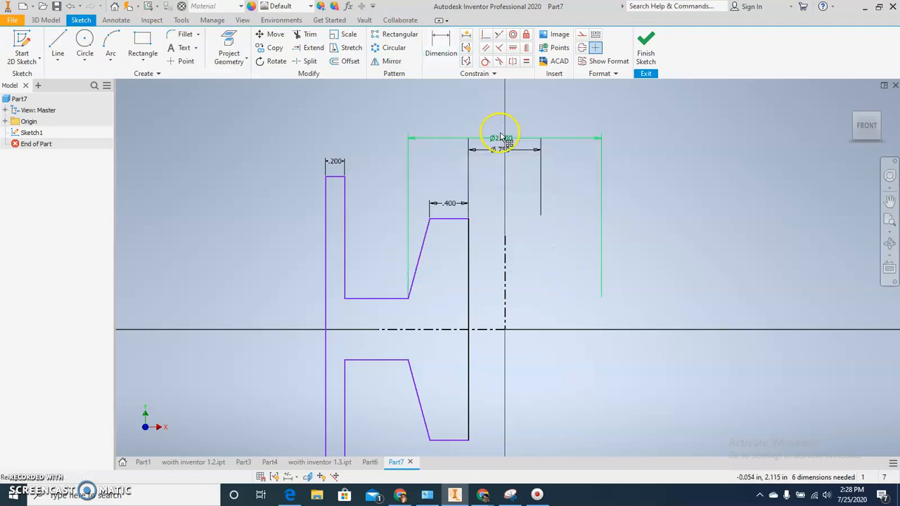
left_click_drag(503, 141, 498, 115)
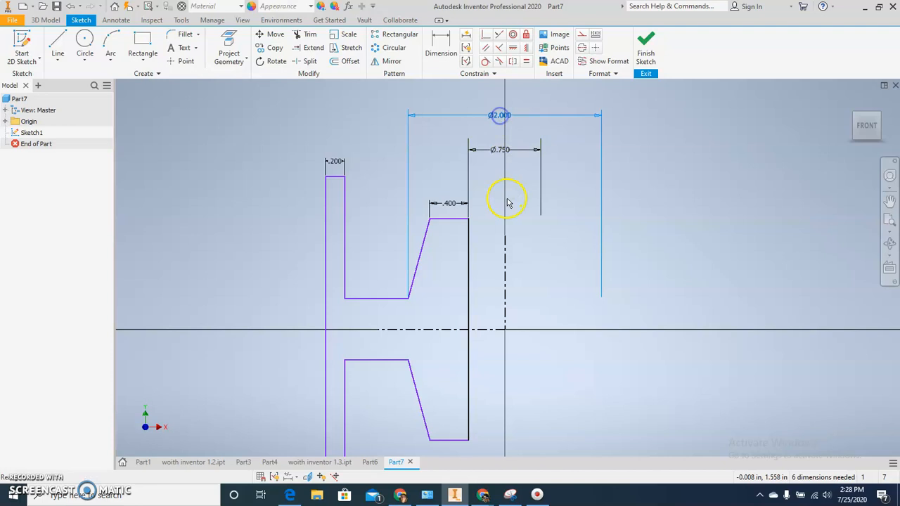
Dimension the wheel's outer diameter from the rim's outer vertical line to the vertical centerline as 5 in.
middle_click_drag(507, 201, 508, 205)
left_click(445, 42)
left_click(323, 197)
left_click(503, 270)
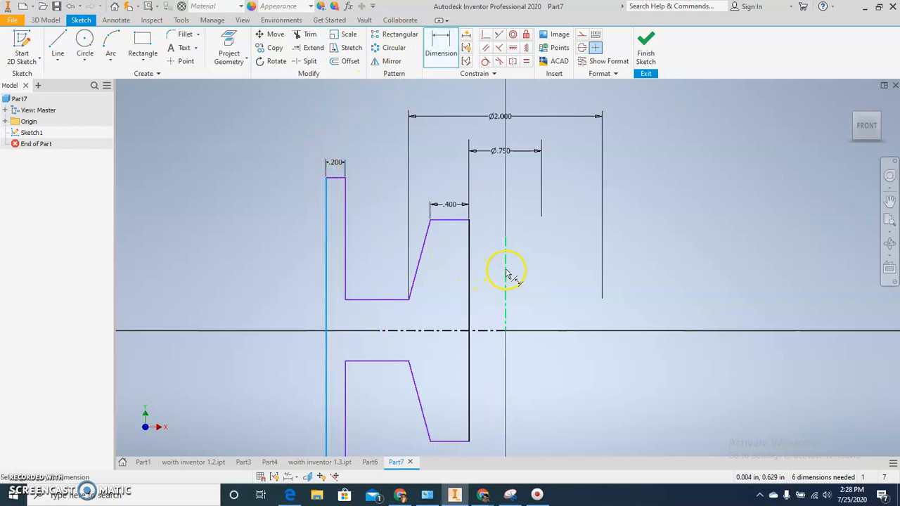
left_click(500, 95)
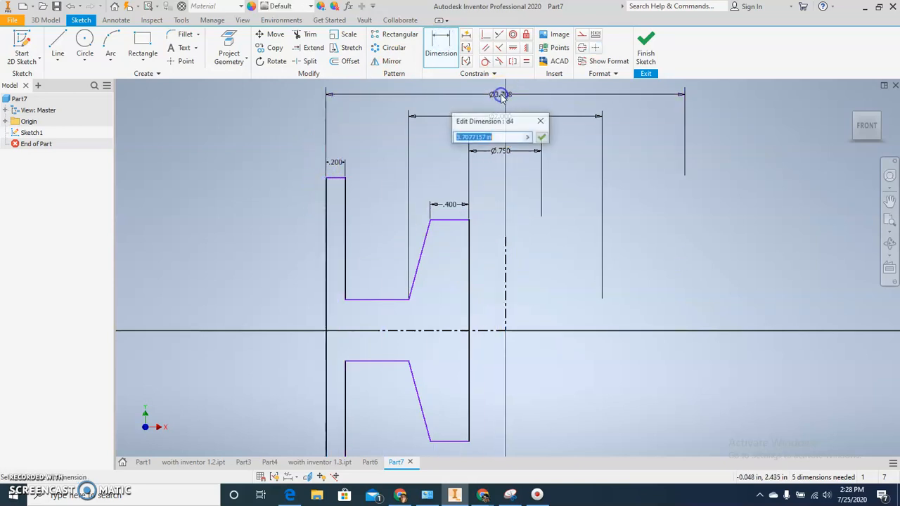
type("5")
key("Return")
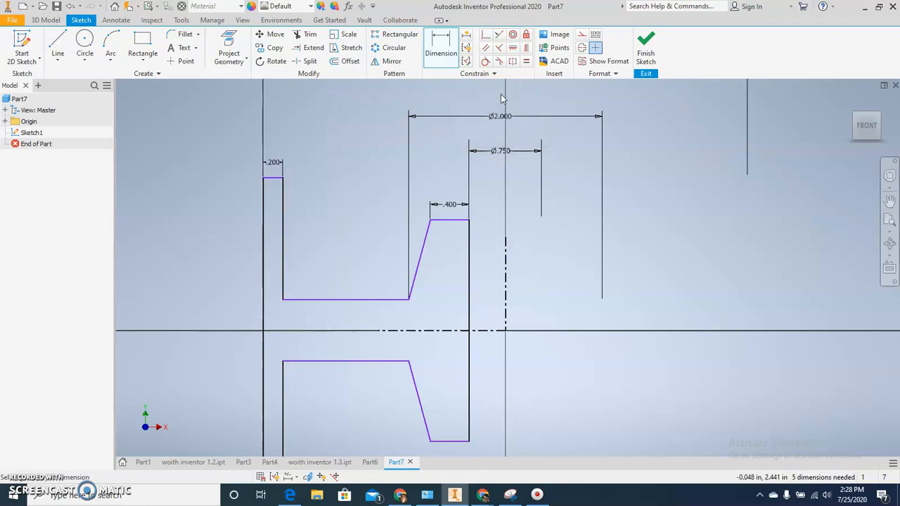
scroll(483, 202, "down", 4)
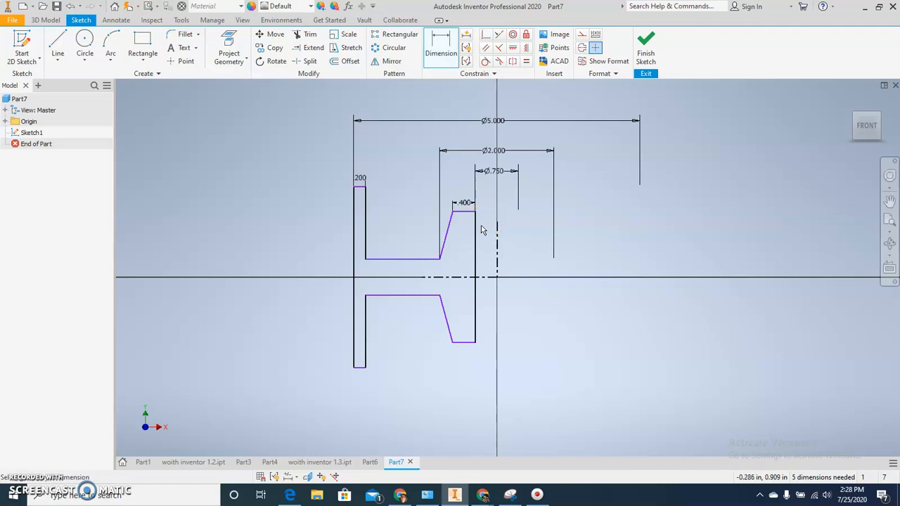
scroll(482, 227, "up", 3)
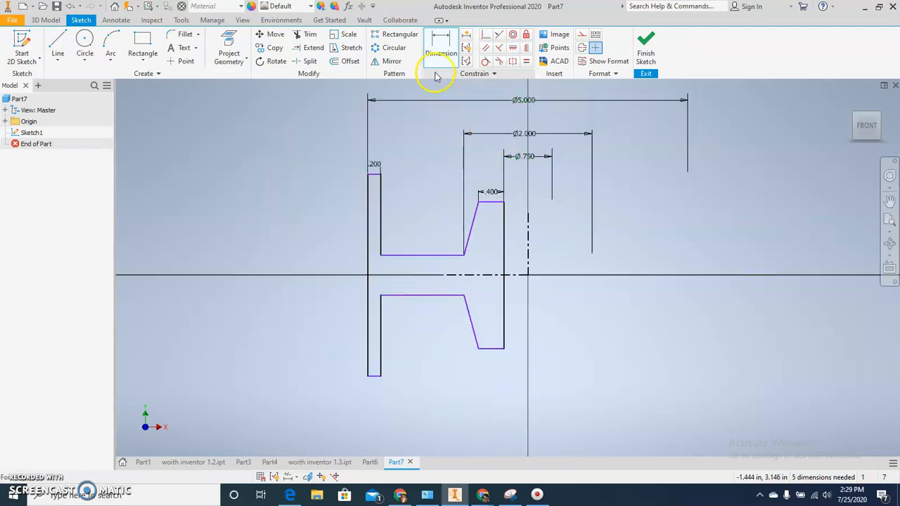
left_click(447, 53)
left_click(447, 52)
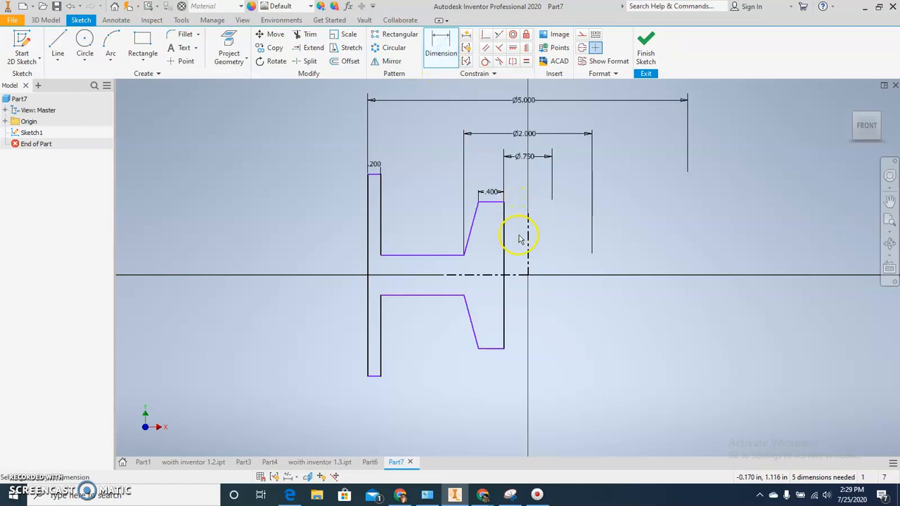
left_click(474, 228)
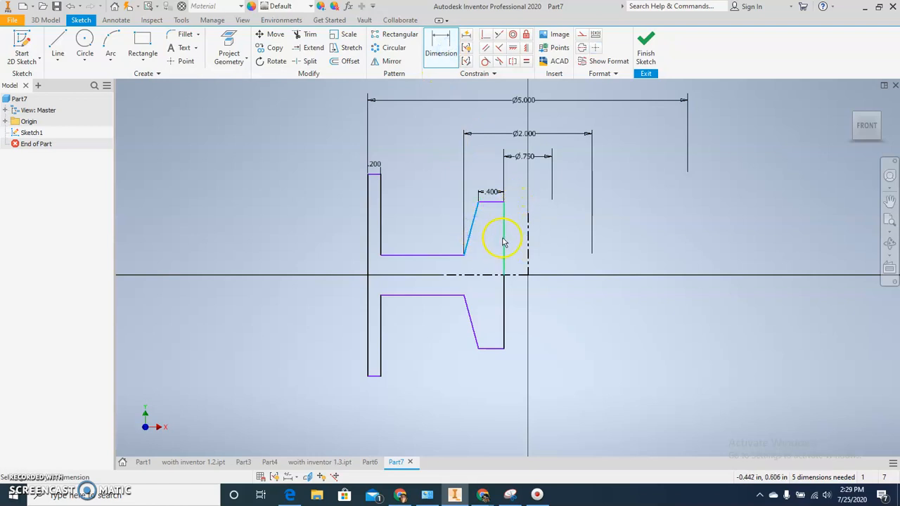
left_click(505, 240)
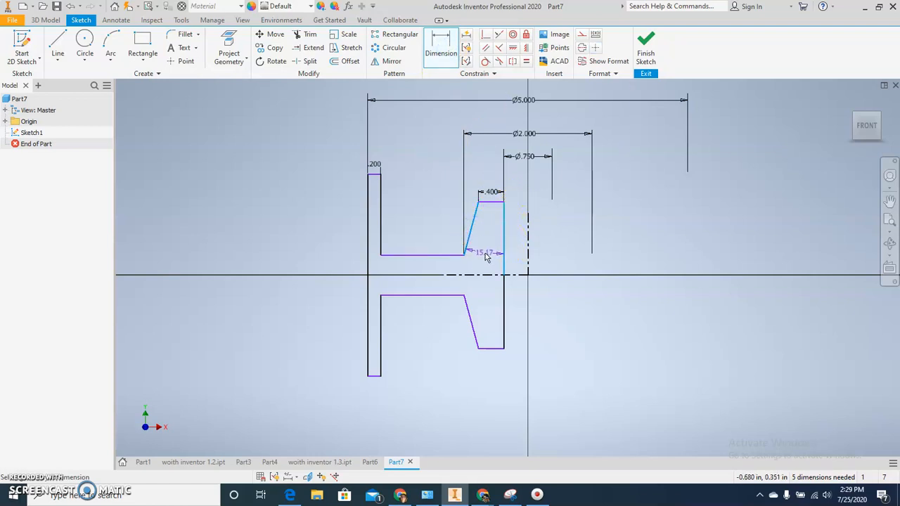
left_click(485, 252)
key("Escape")
Dimension the angle between the upper slanted hub line and the hub's inner vertical line as 18 degrees.
left_click(470, 233)
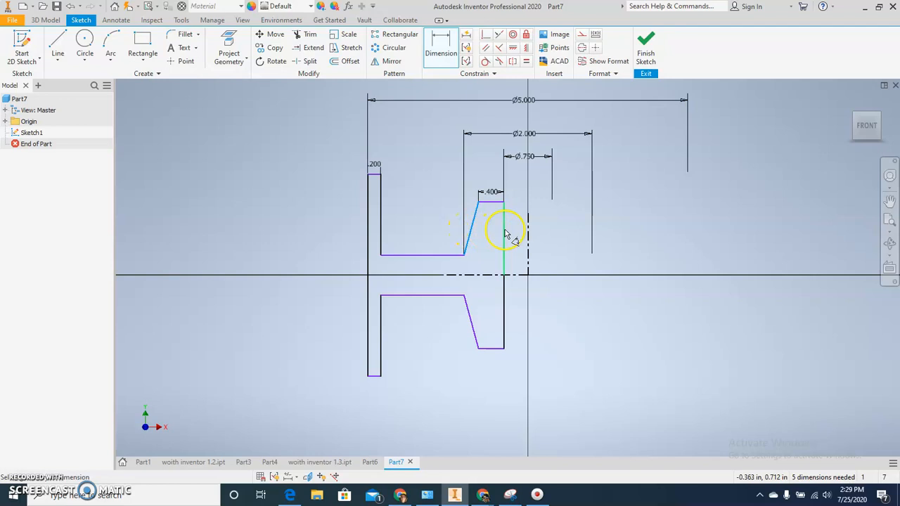
left_click(488, 240)
type("18")
key("Return")
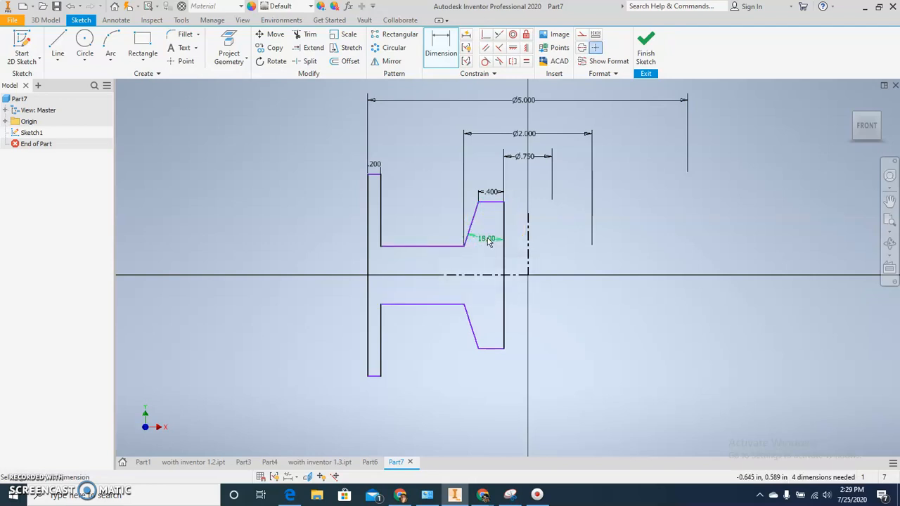
Dimension the web thickness between its upper and lower horizontal lines as 0.25 in.
left_click(417, 245)
left_click(429, 304)
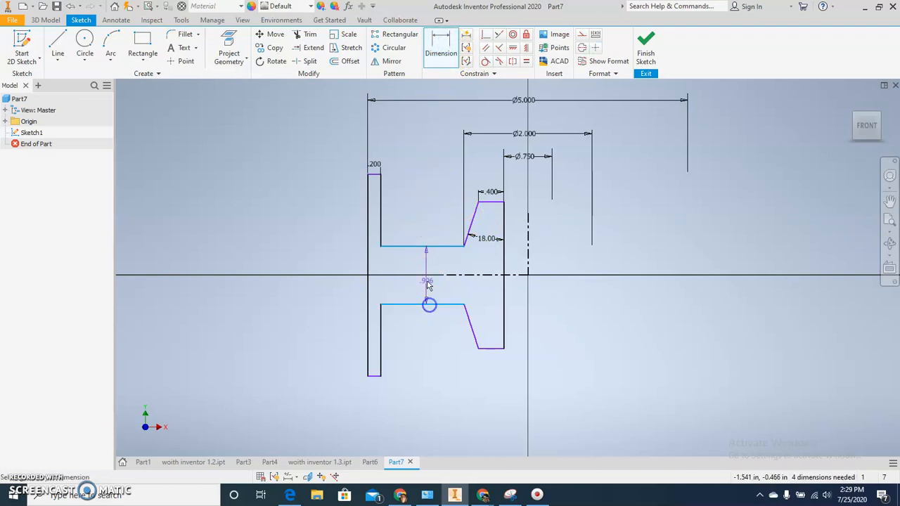
left_click(425, 265)
type(".25")
key("Return")
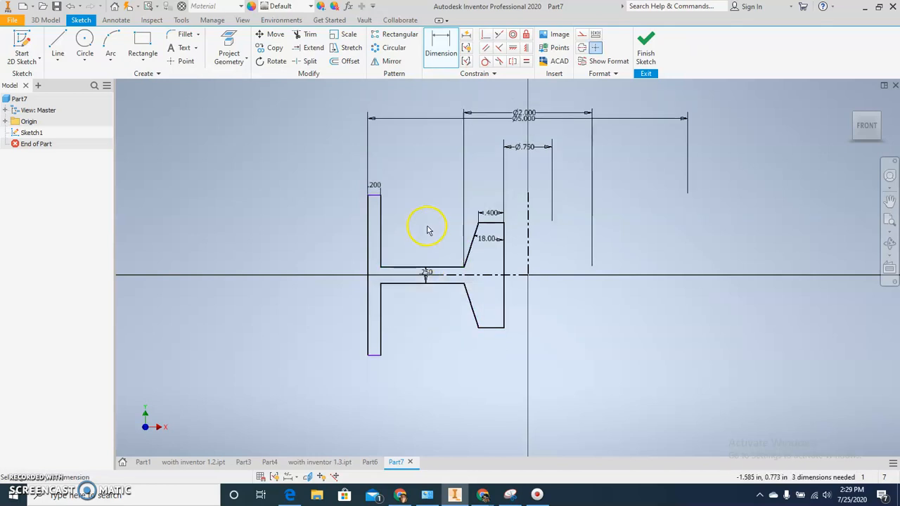
Dimension the full height of the rim's outer vertical line as 2 in.
scroll(442, 241, "down", 4)
scroll(442, 241, "up", 3)
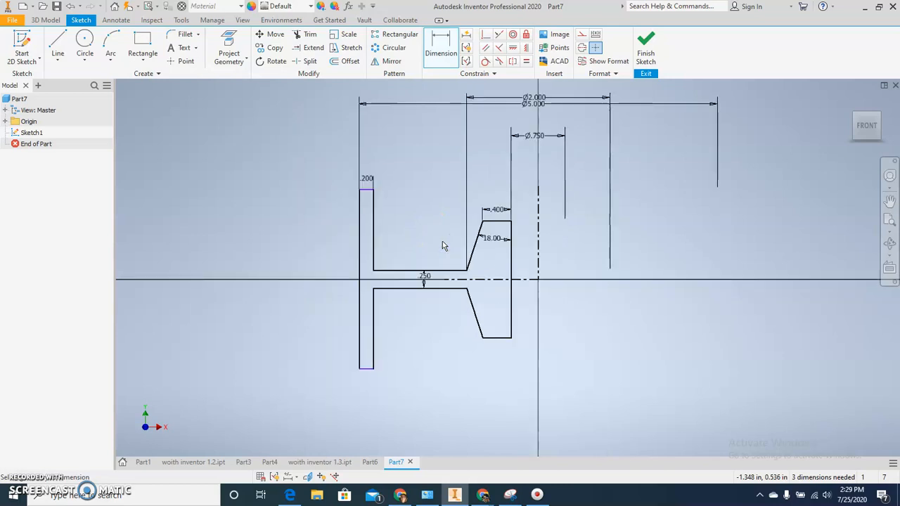
middle_click_drag(442, 241, 444, 230)
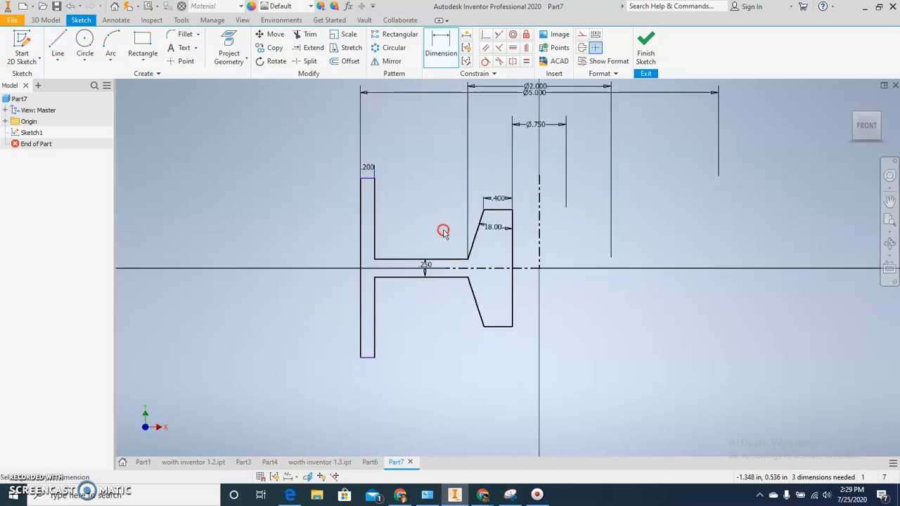
left_click(441, 49)
left_click(362, 205)
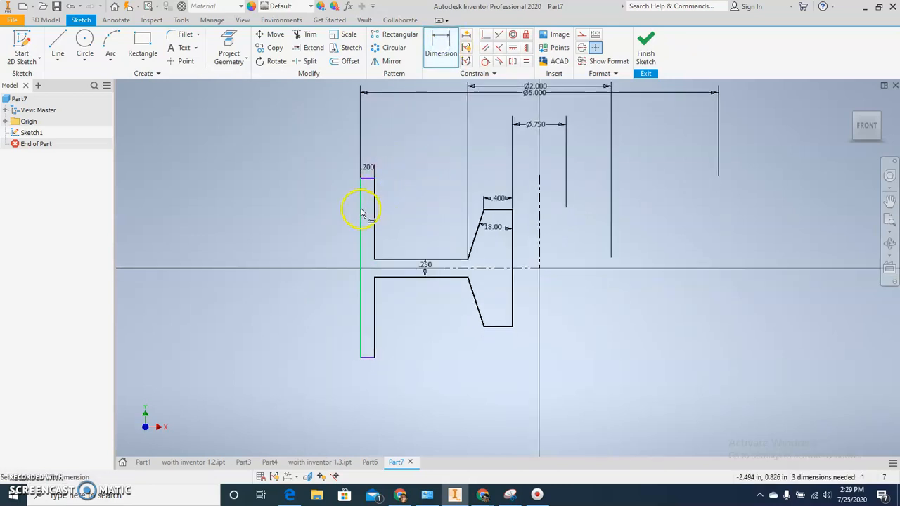
left_click(320, 214)
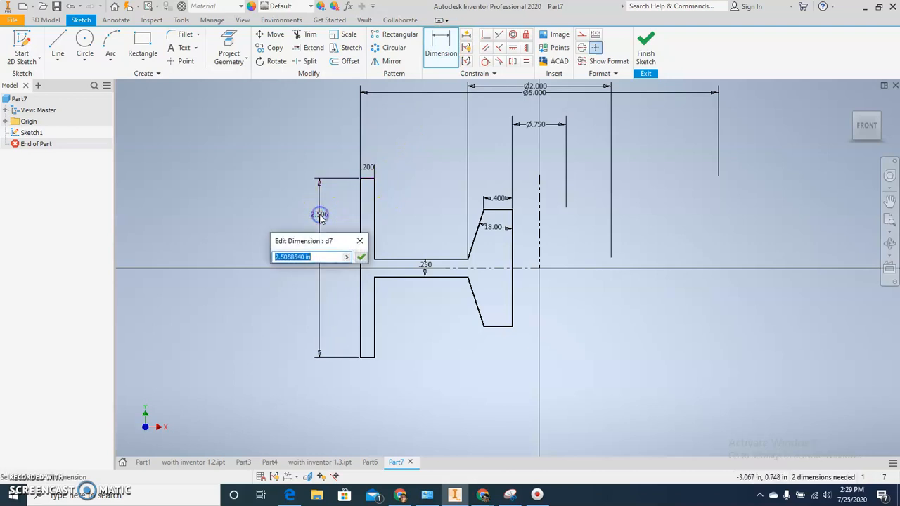
type("2")
key("Return")
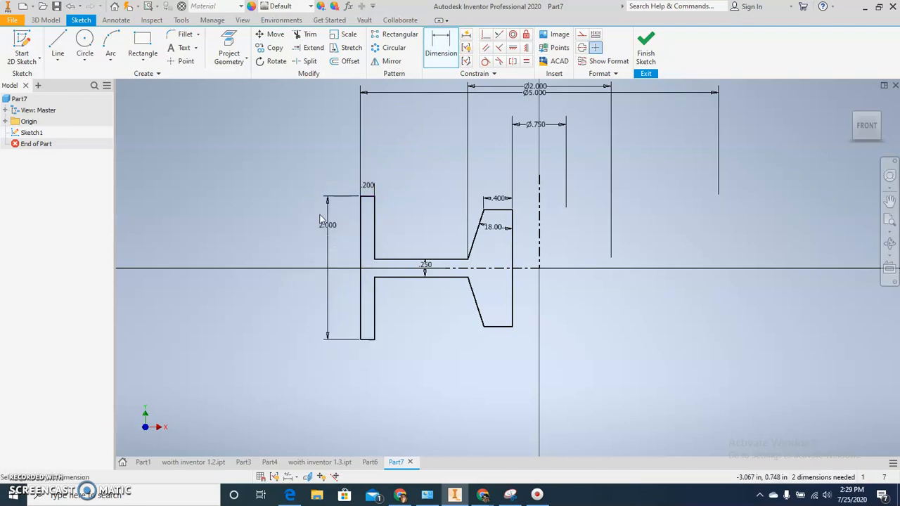
Move the 5 in diameter dimension higher, clear of the 2 in diameter dimension.
right_click(427, 360)
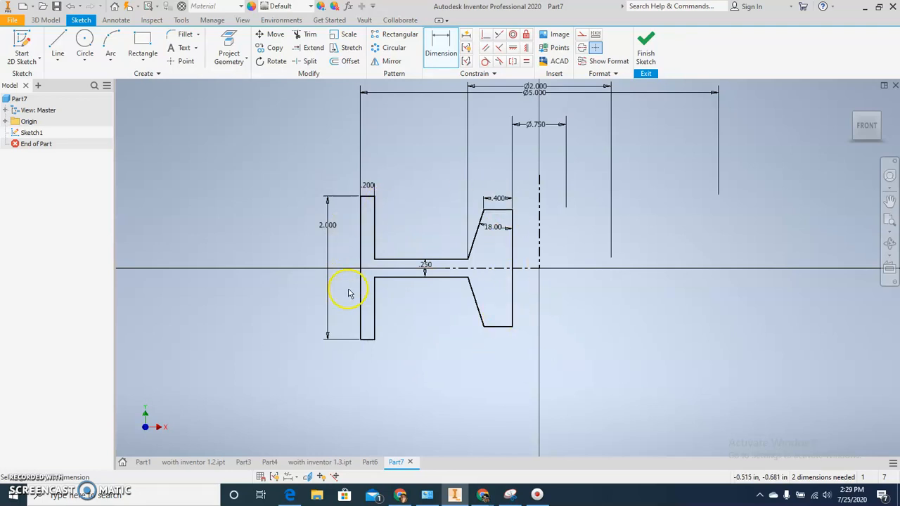
middle_click_drag(488, 282, 482, 347)
left_click(419, 121)
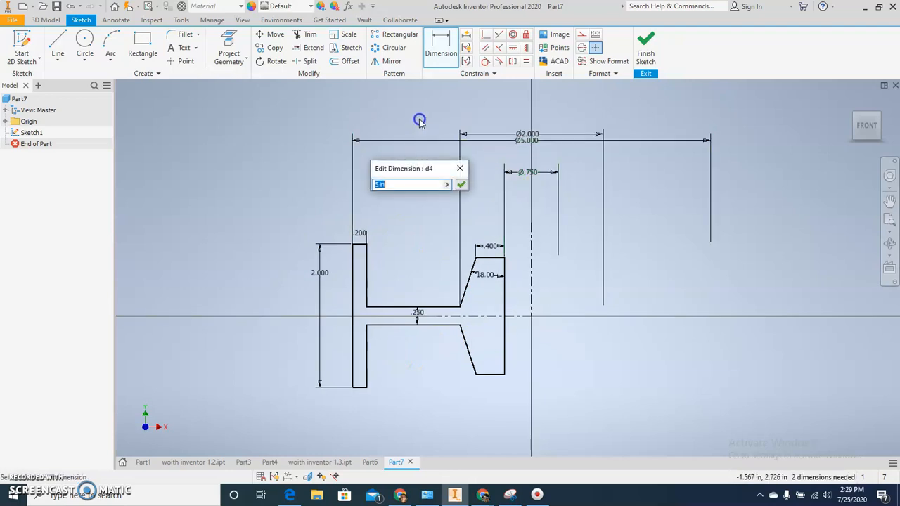
left_click(420, 118)
left_click_drag(630, 141, 630, 115)
left_click_drag(522, 136, 525, 108)
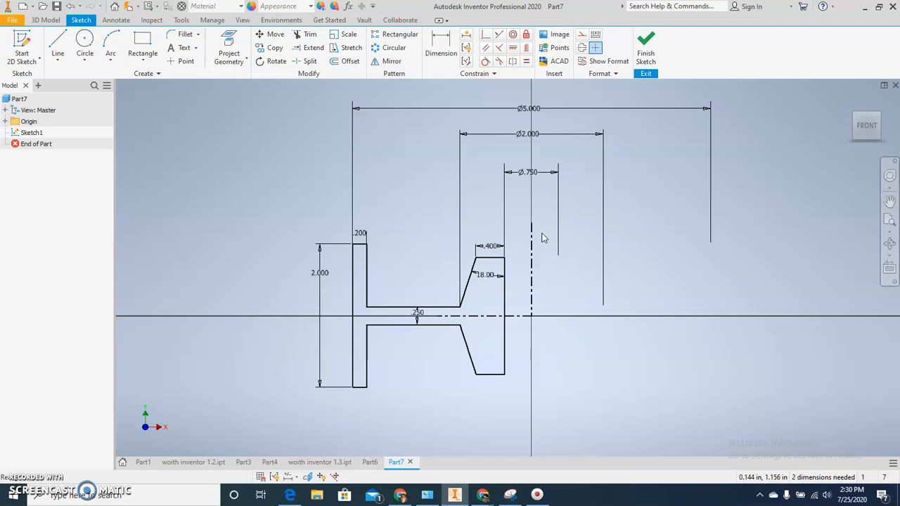
Finish the sketch and revolve the profile a full 360 degrees about the vertical centerline.
left_click(645, 43)
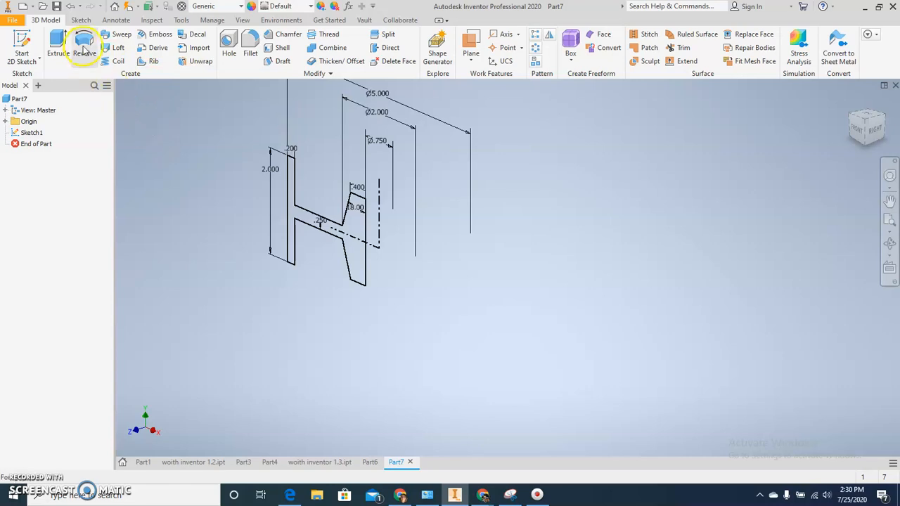
left_click(83, 45)
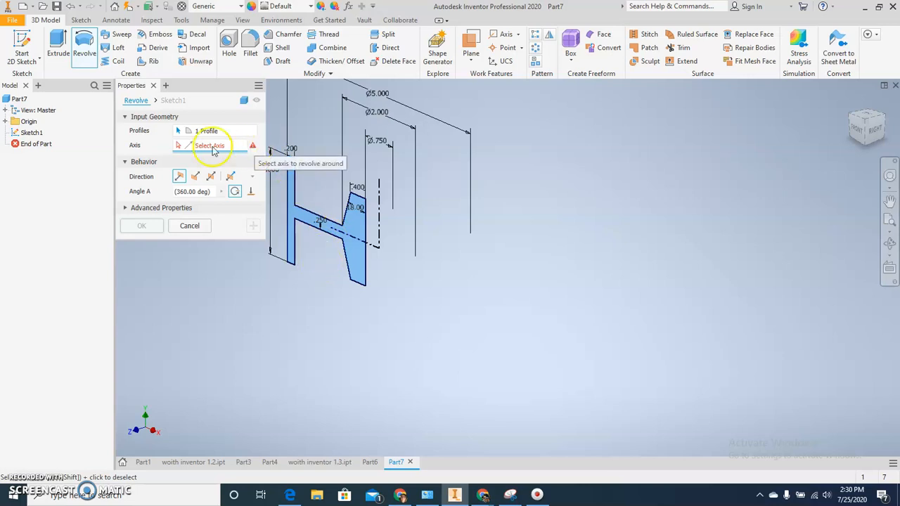
left_click(177, 146)
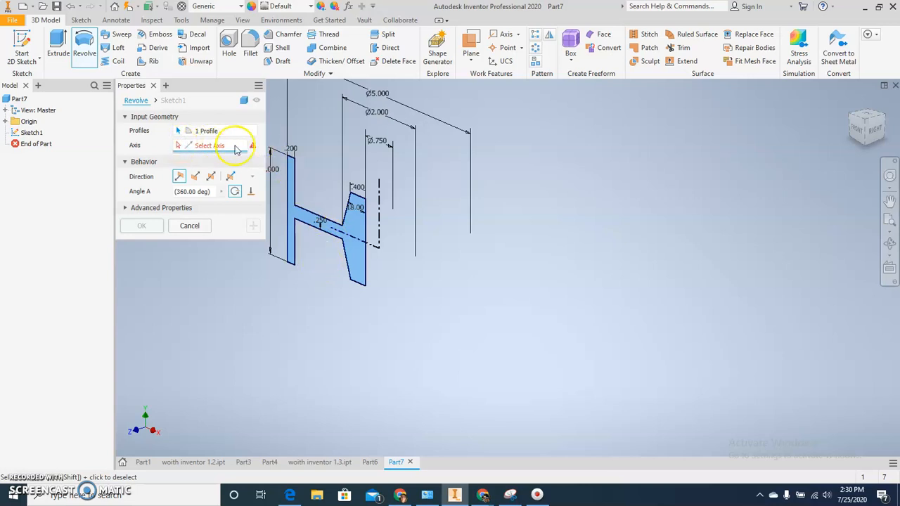
left_click(378, 204)
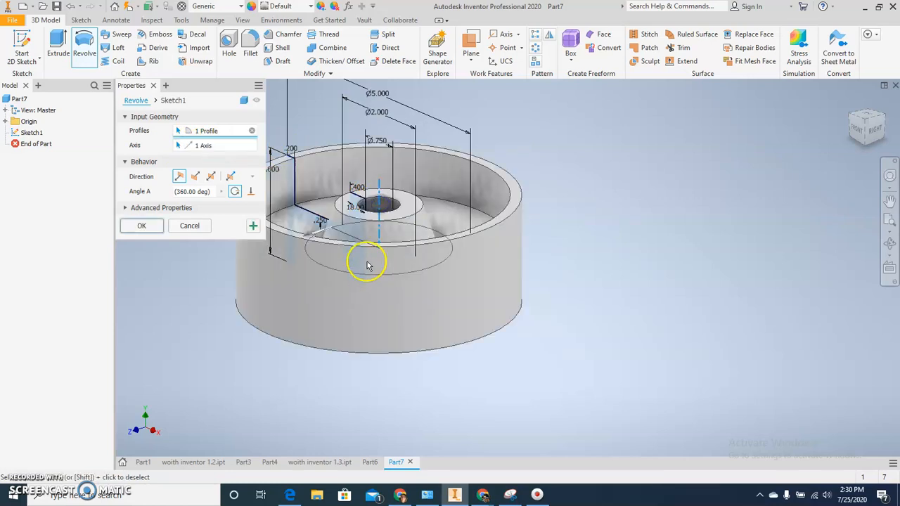
left_click(146, 224)
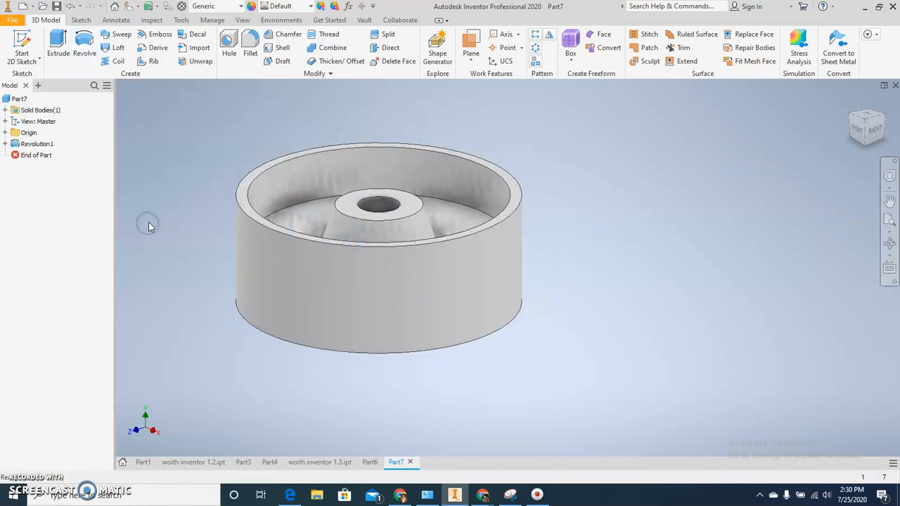
Set up a 0.1 in constant fillet on the rim's upper inner and outer edges and the edge around the hub's base.
middle_click_drag(197, 299, 278, 305, "shift")
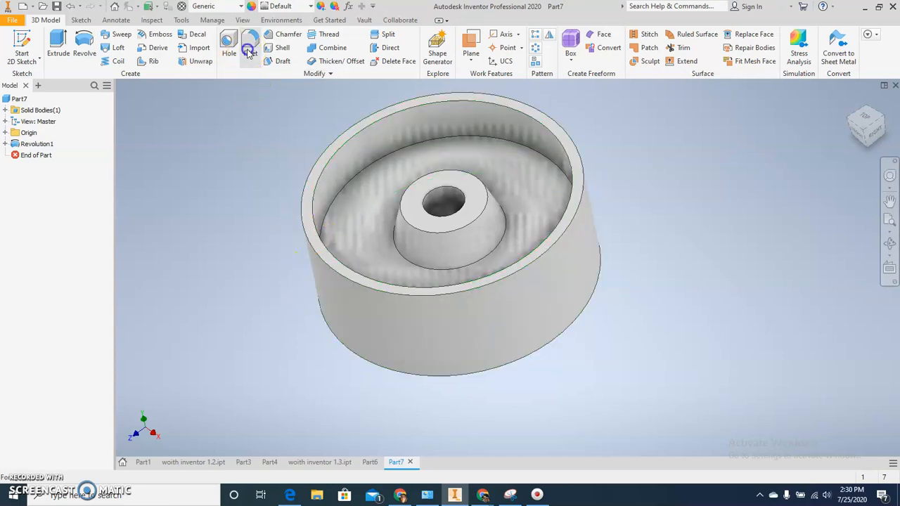
left_click_drag(265, 114, 691, 181)
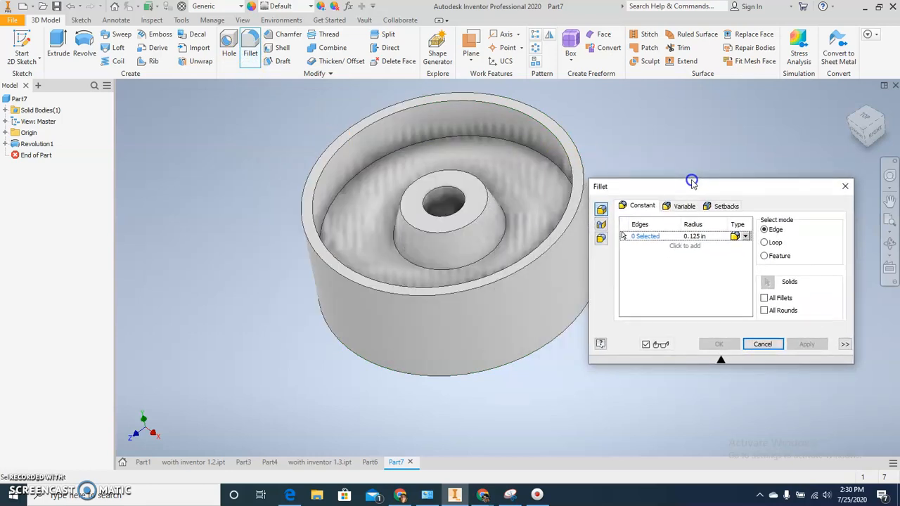
left_click(714, 237)
key("BackSpace")
type(".1")
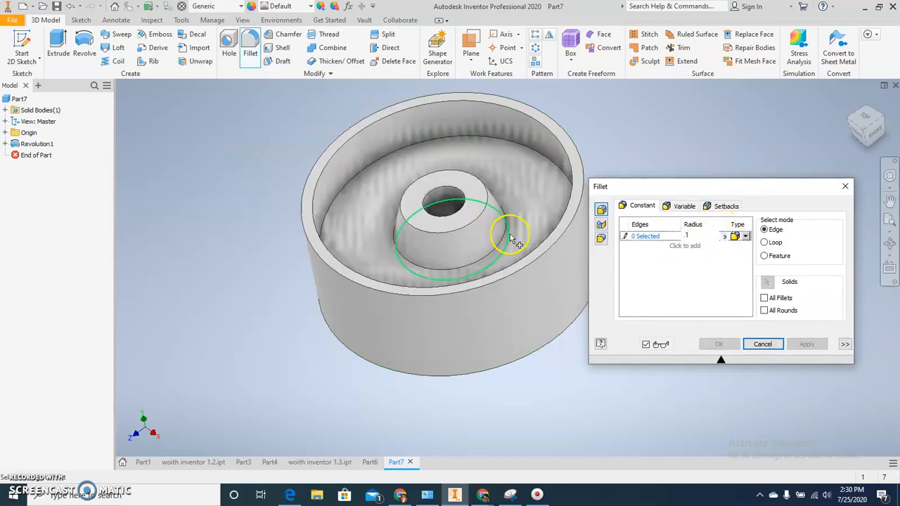
left_click(348, 144)
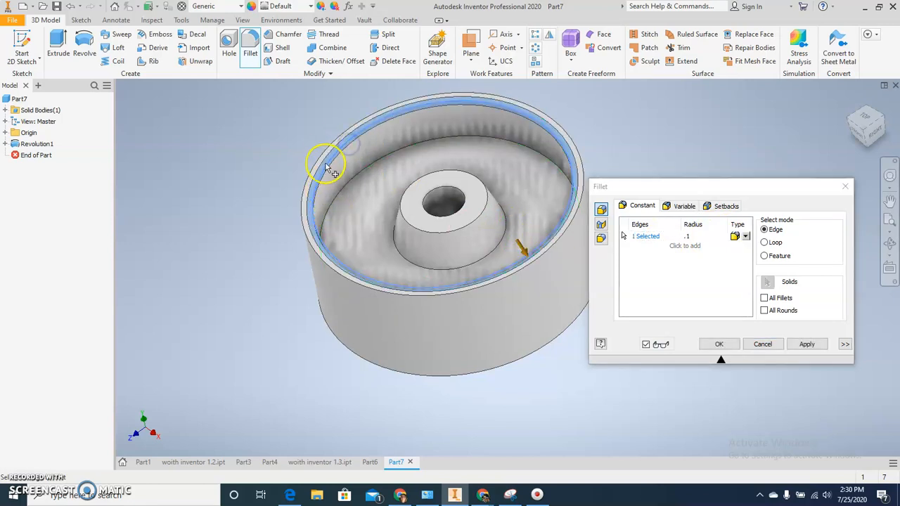
left_click(329, 229)
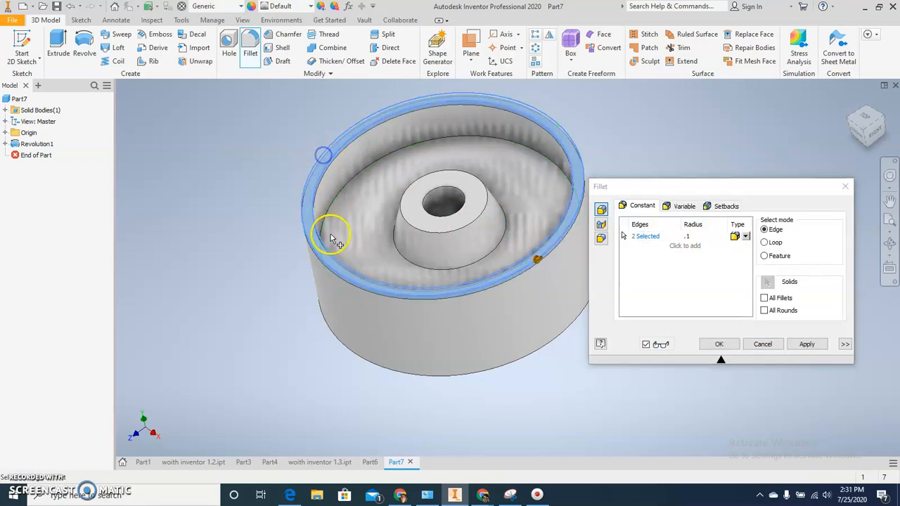
left_click(399, 259)
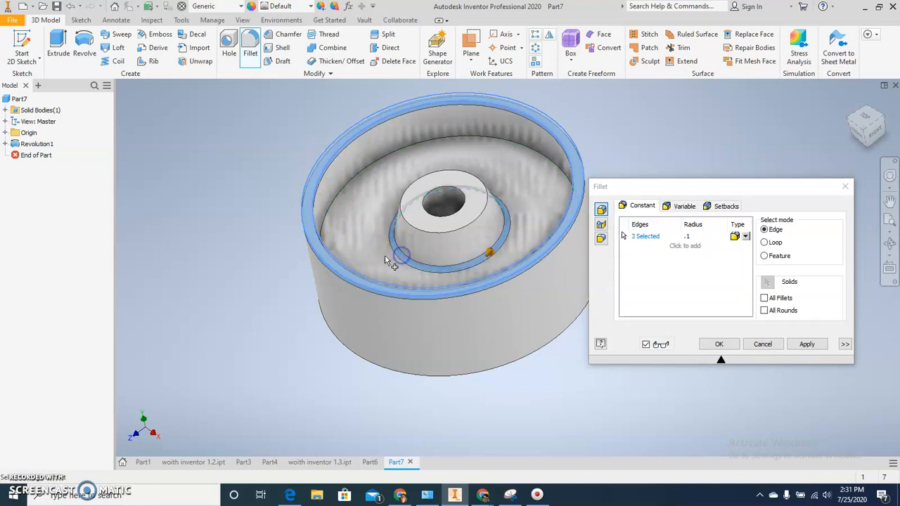
Add a 0.6 in radius set for the edge between the rim's inner wall and the web, and create the fillets.
left_click(683, 246)
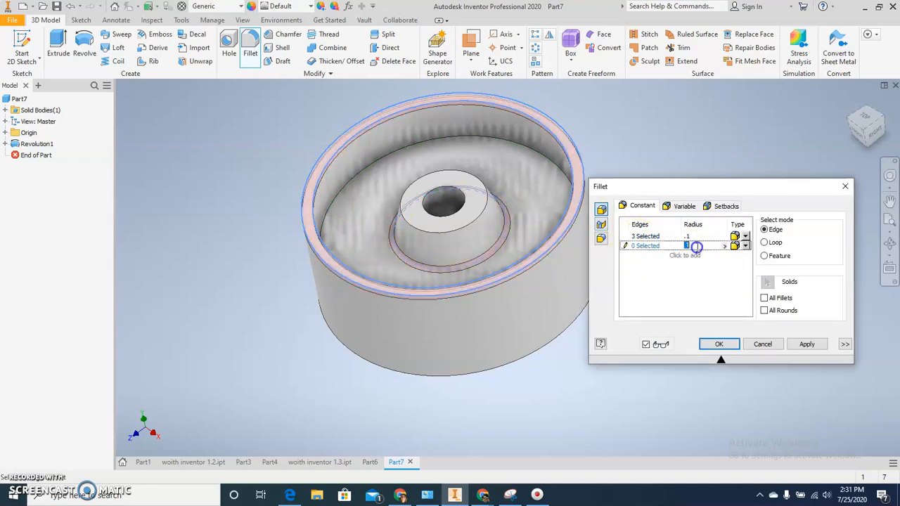
key("BackSpace")
left_click(382, 158)
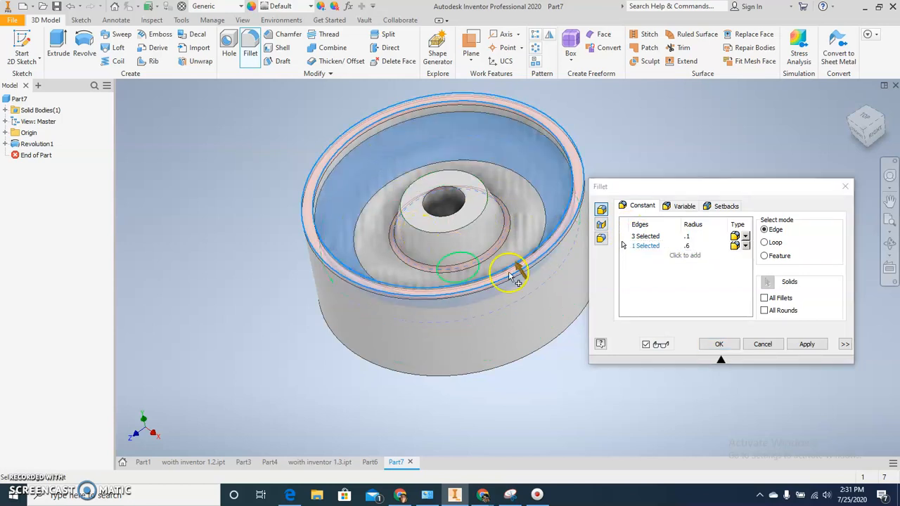
left_click(718, 343)
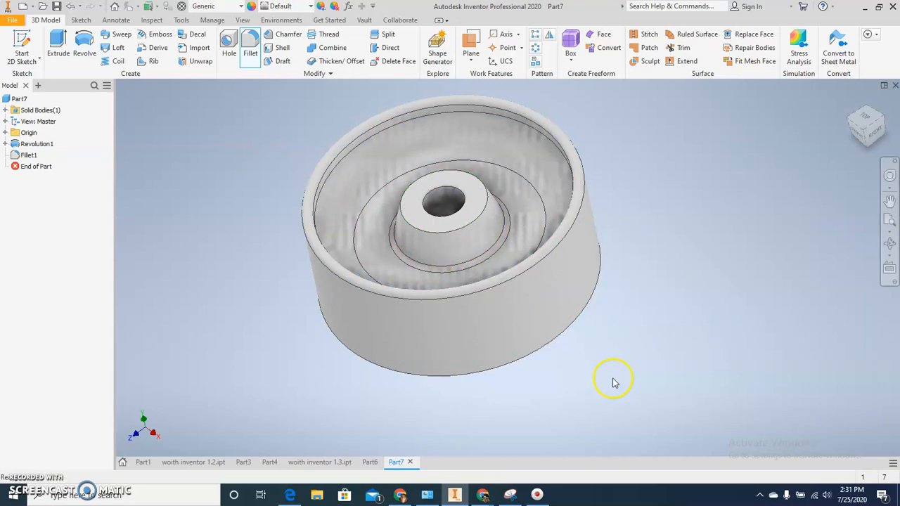
Set the appearance of the large 0.6 in fillet face inside the rim to Blue-Yellow.
middle_click_drag(577, 378, 582, 399, "shift")
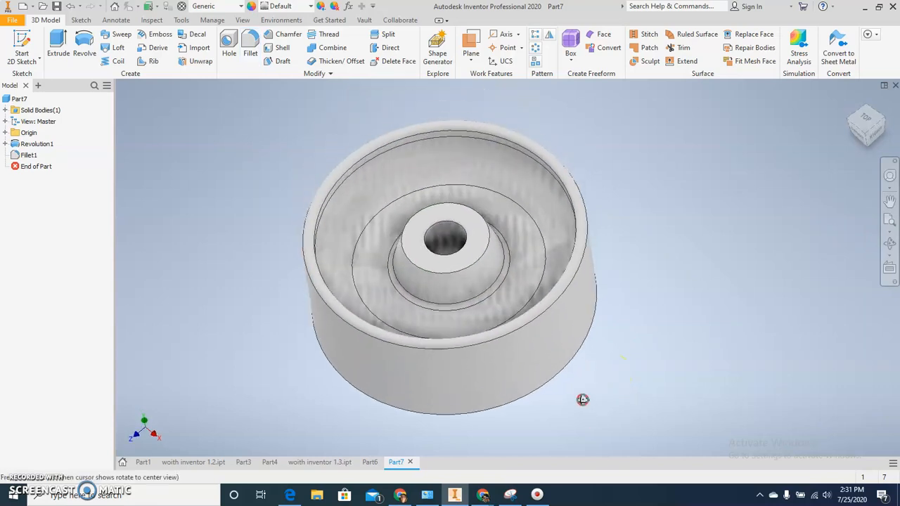
left_click(455, 171)
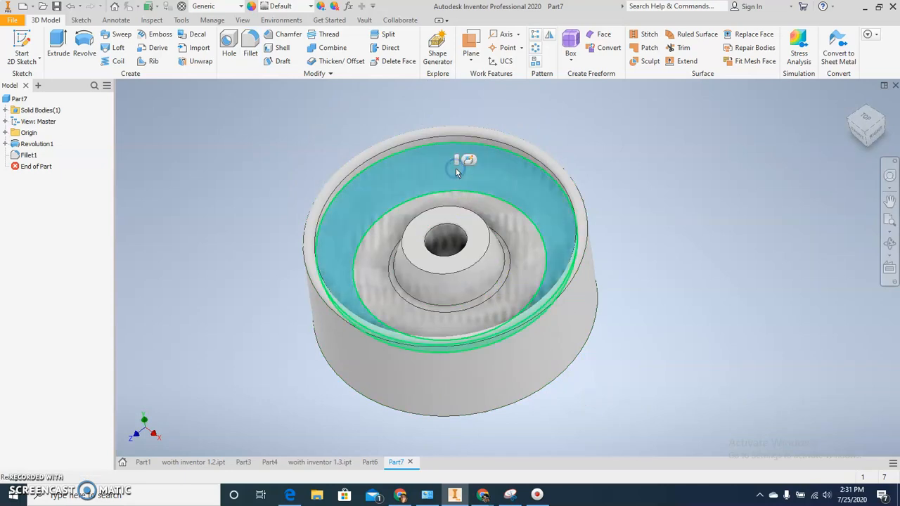
right_click(455, 171)
left_click(447, 166)
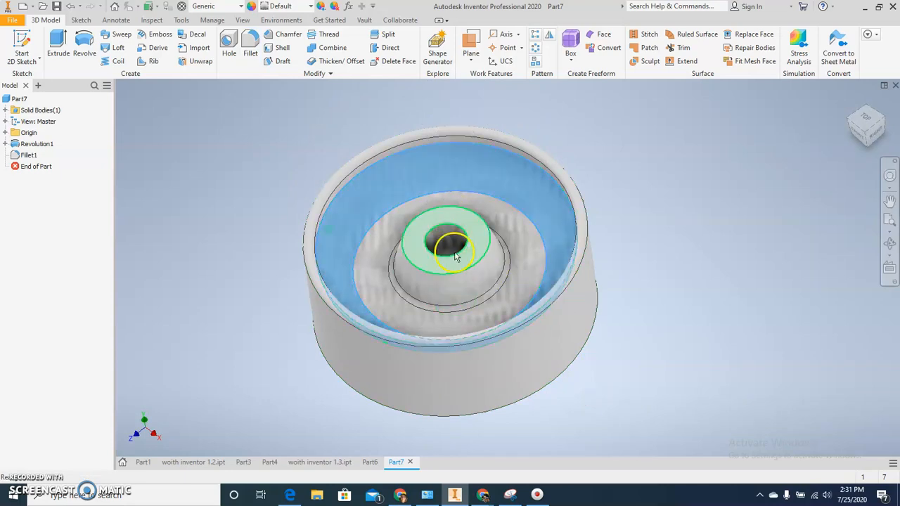
right_click(447, 167)
left_click(464, 276)
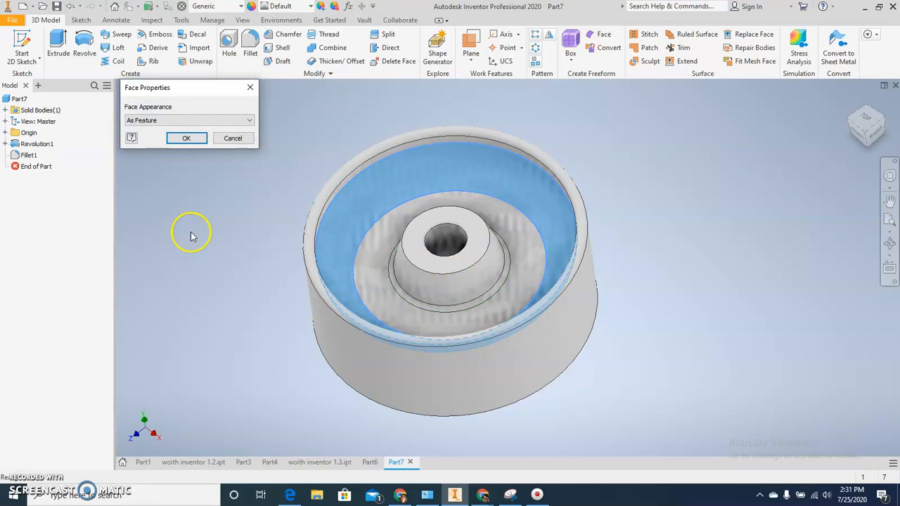
left_click(170, 120)
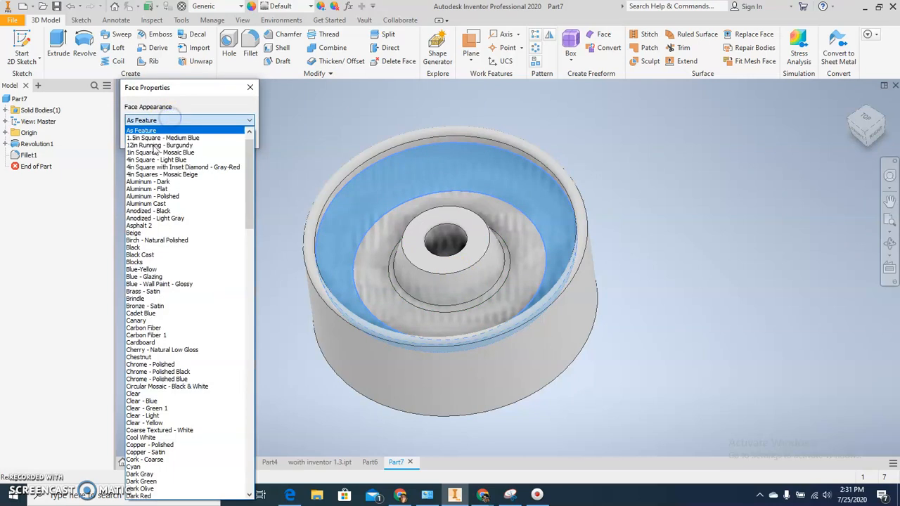
left_click(141, 269)
left_click(182, 140)
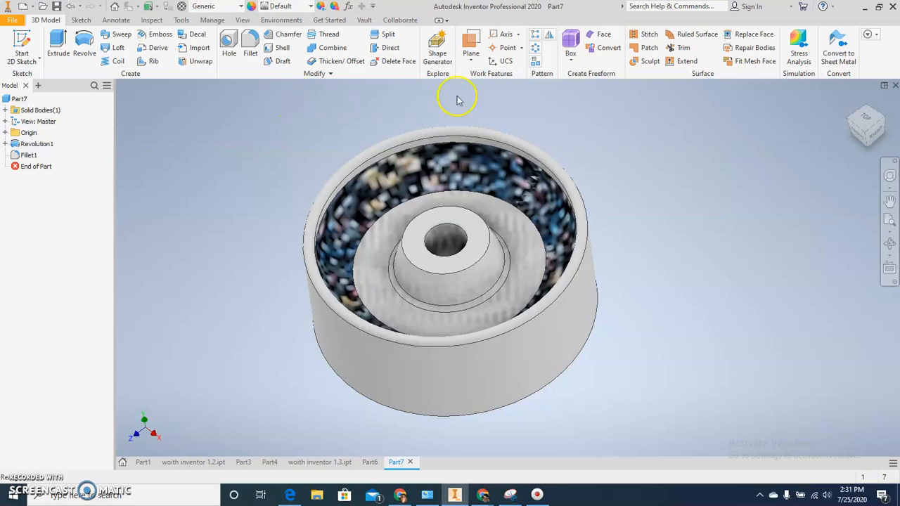
Mirror the fillet feature across the XZ origin plane to the wheel's underside.
left_click(547, 36)
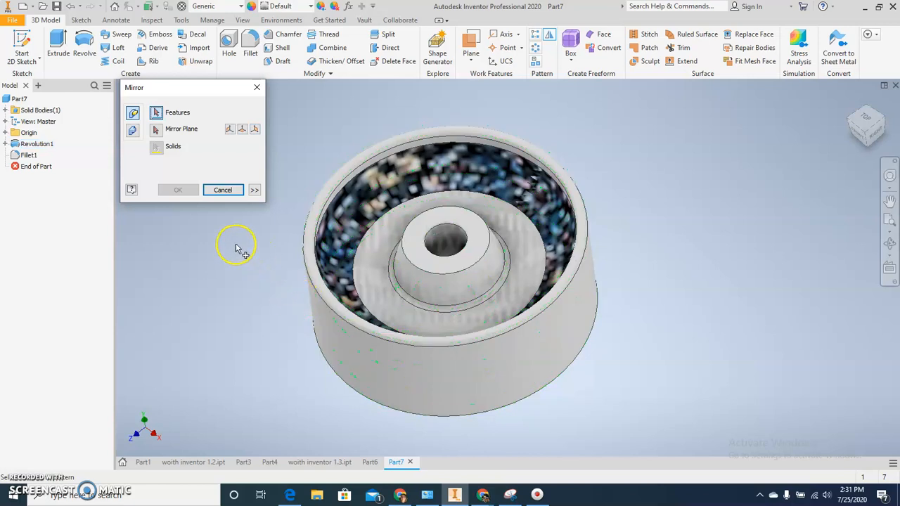
left_click(18, 156)
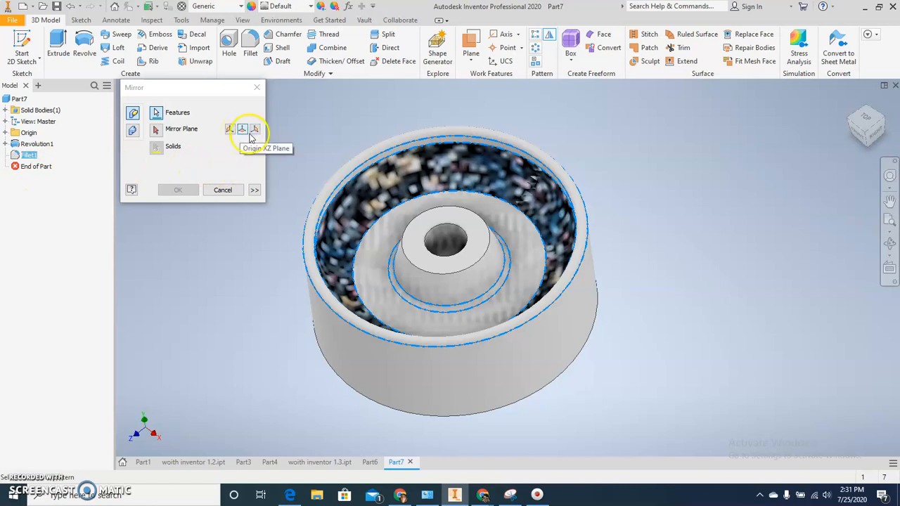
left_click(5, 132)
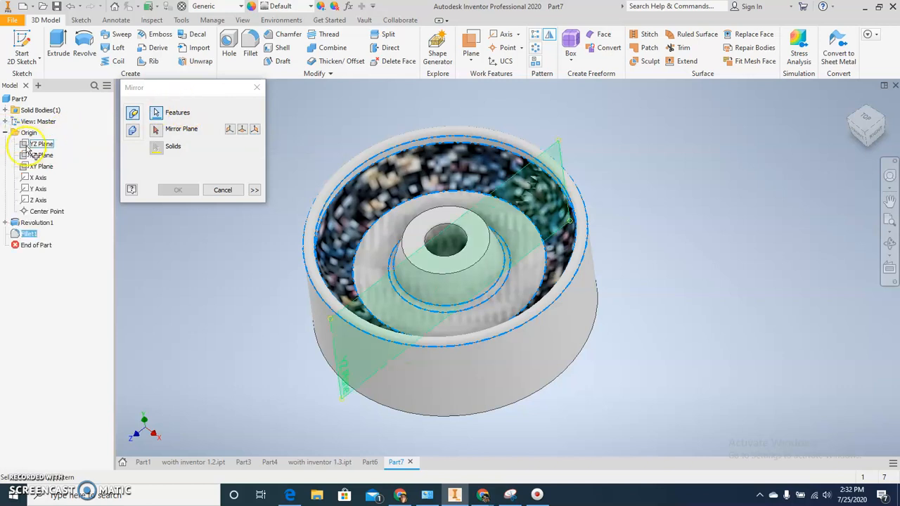
left_click(30, 155)
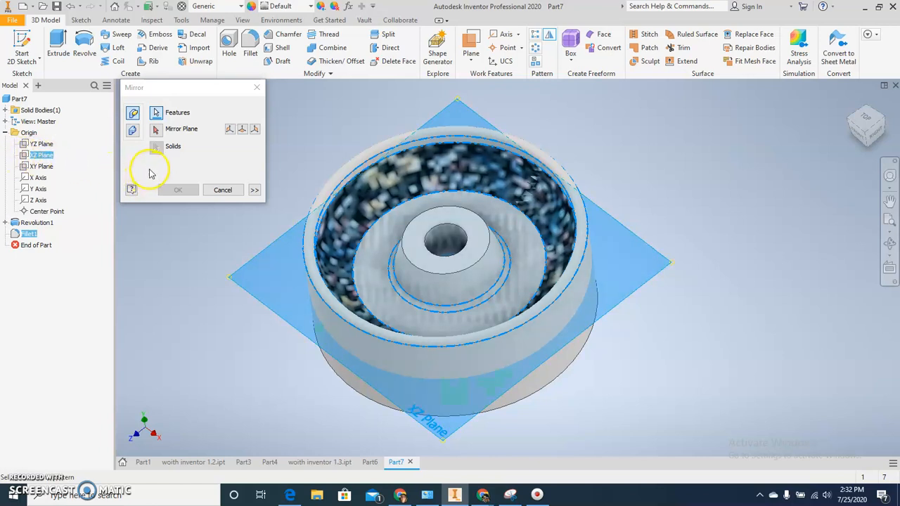
left_click(156, 139)
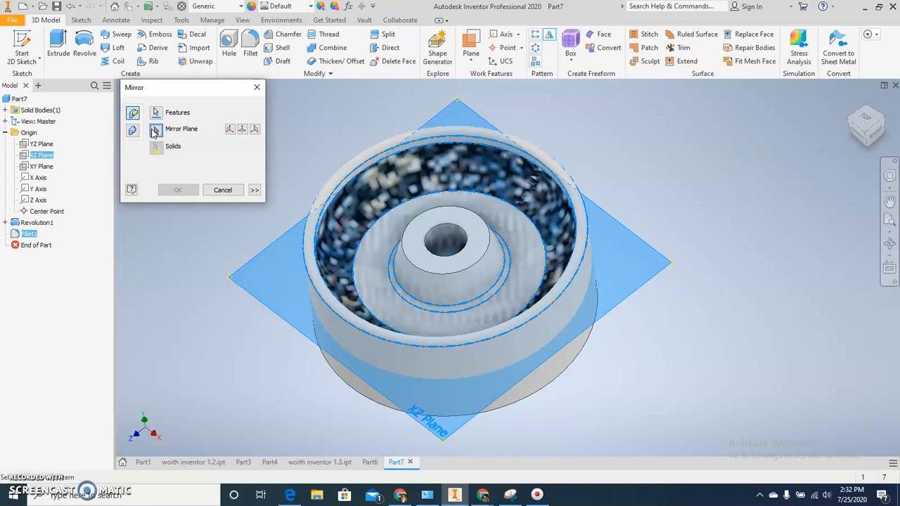
left_click(30, 156)
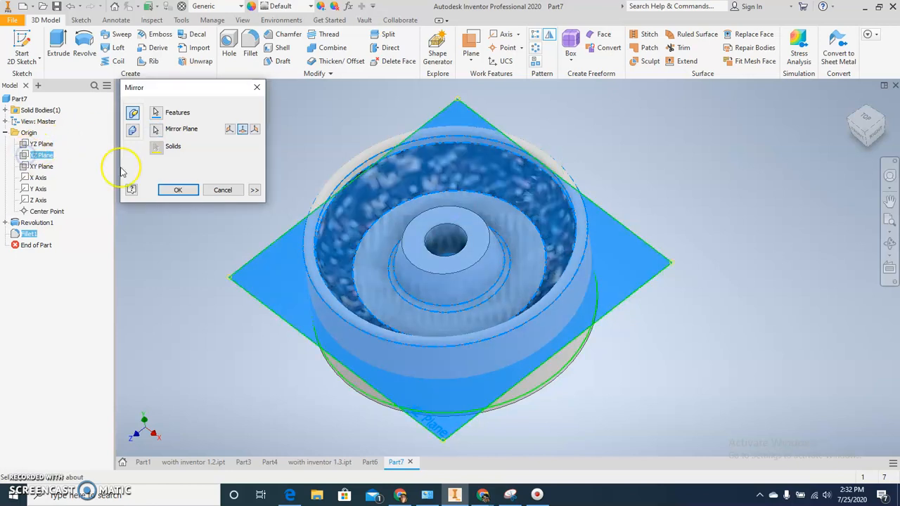
left_click(174, 190)
middle_click_drag(246, 325, 260, 223, "shift")
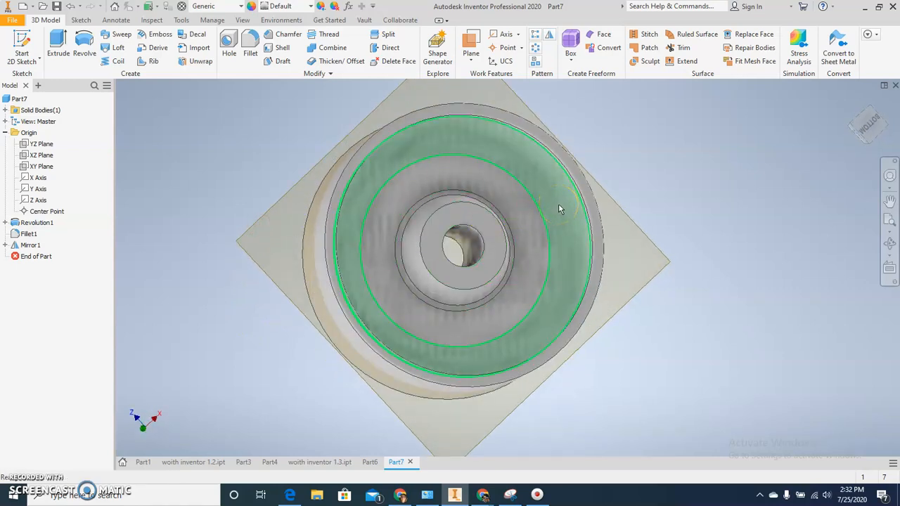
mouse_move(576, 225)
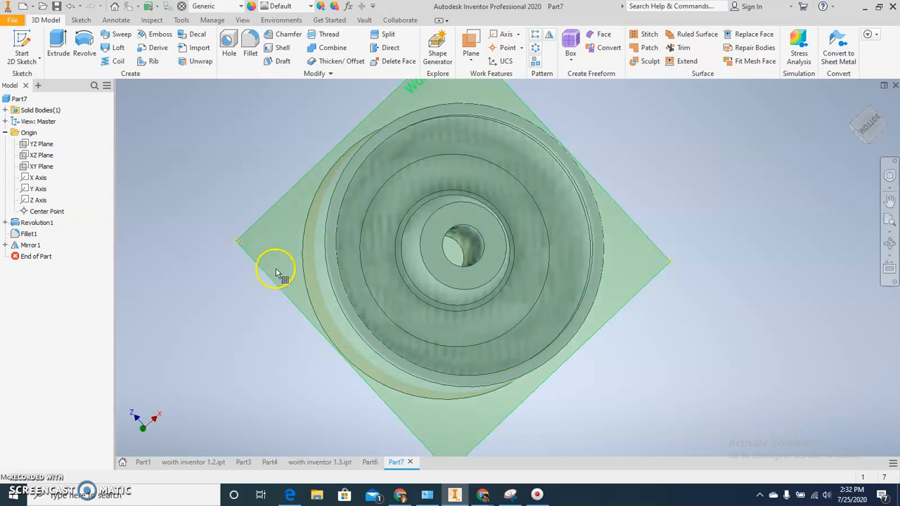
Inspect both sides of the wheel, view the finished ribbed wheel in Part6 for comparison, and return to Part7.
middle_click_drag(307, 243, 357, 311, "shift")
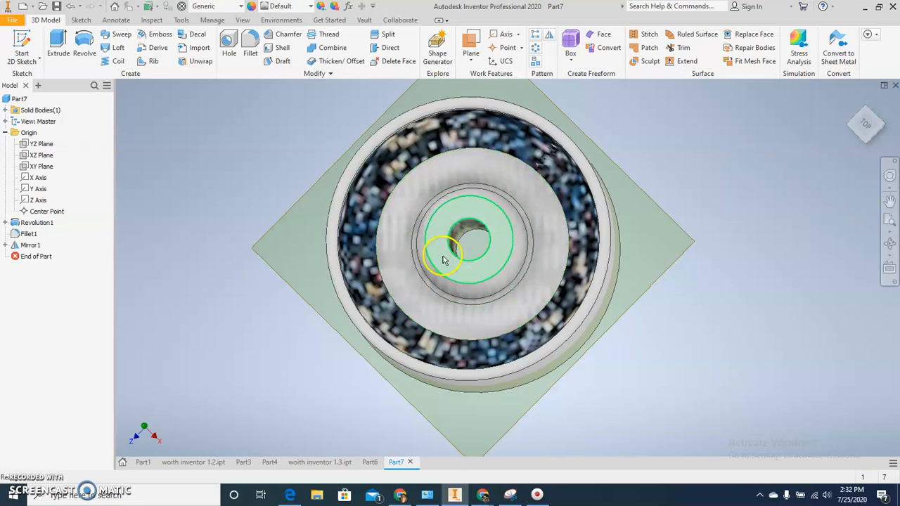
middle_click_drag(444, 260, 461, 258, "shift")
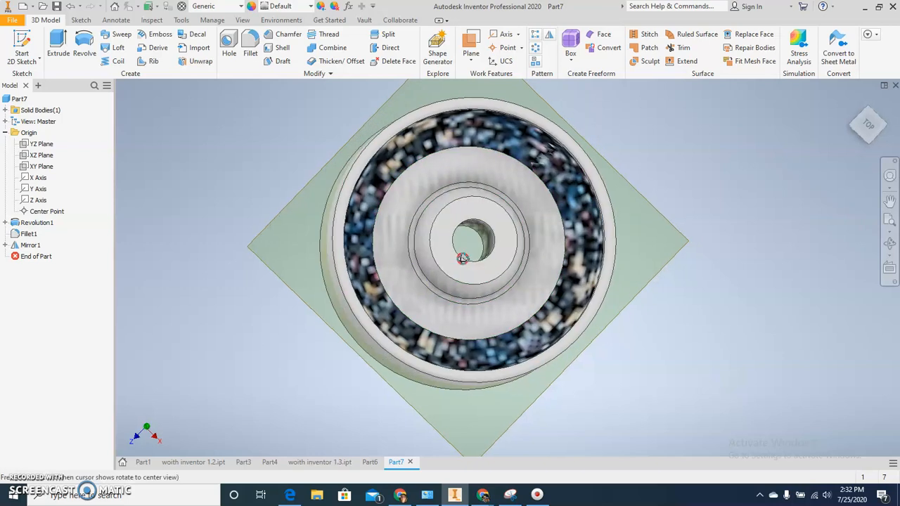
left_click(369, 462)
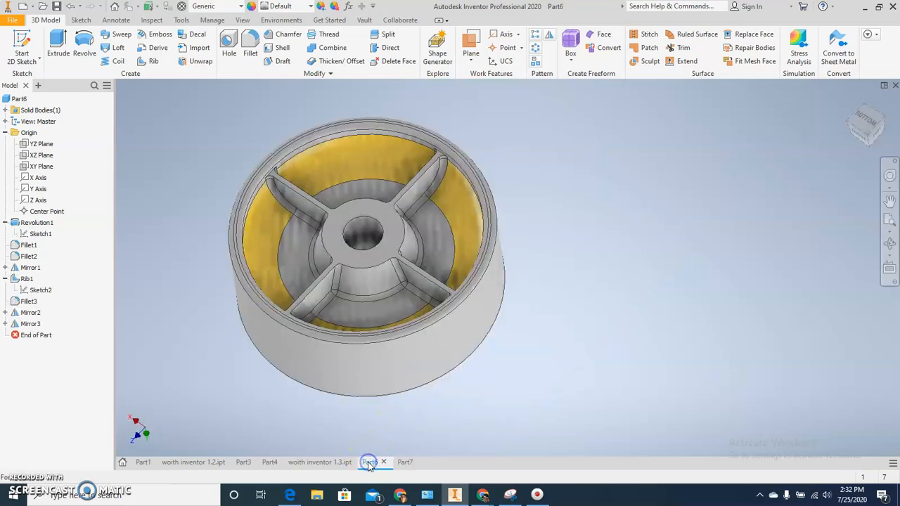
left_click(404, 462)
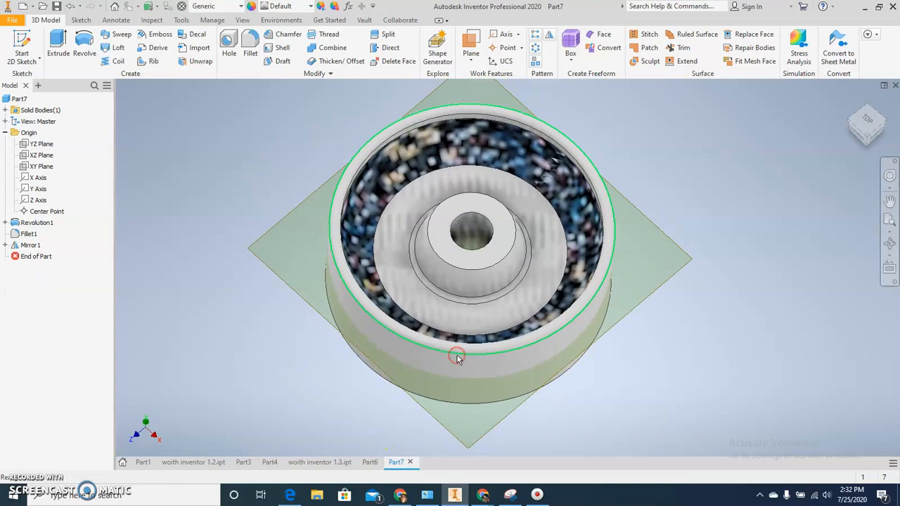
Start a new sketch on the hub's top ring-shaped face.
left_click(468, 325)
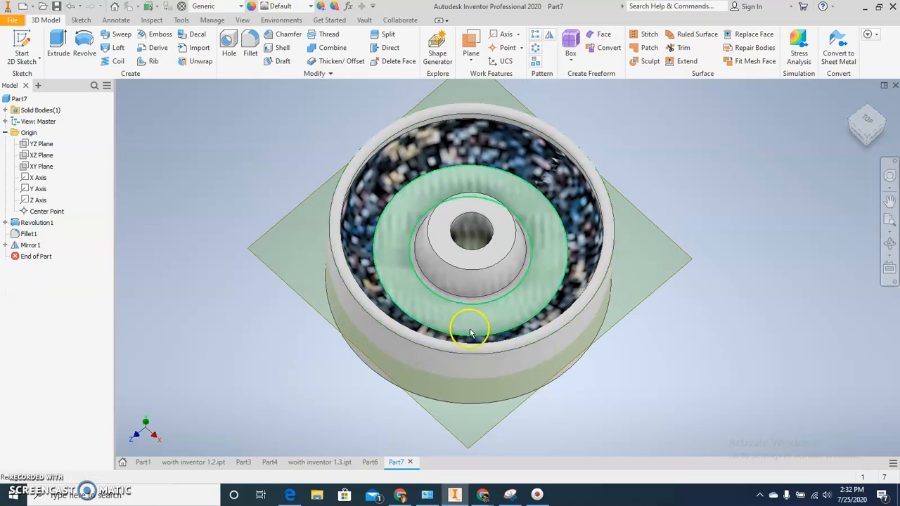
left_click(453, 222)
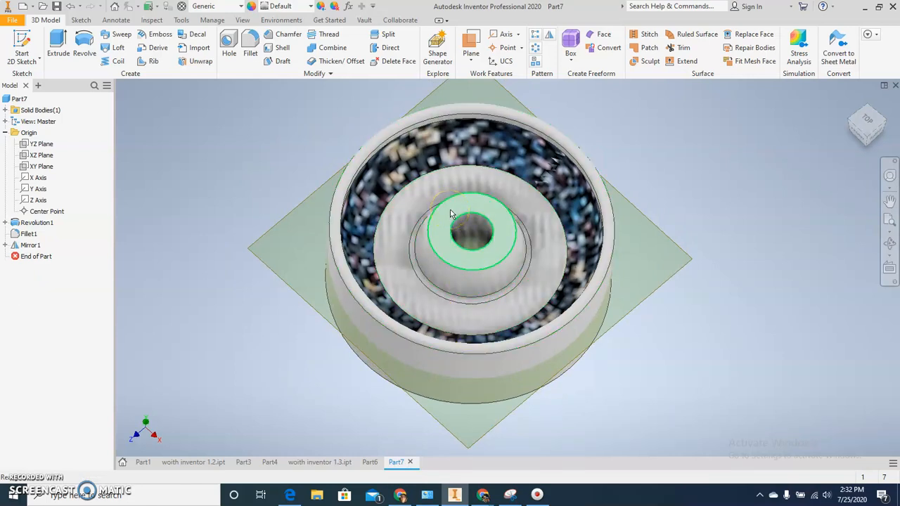
left_click(402, 211)
left_click(475, 214)
left_click(463, 209)
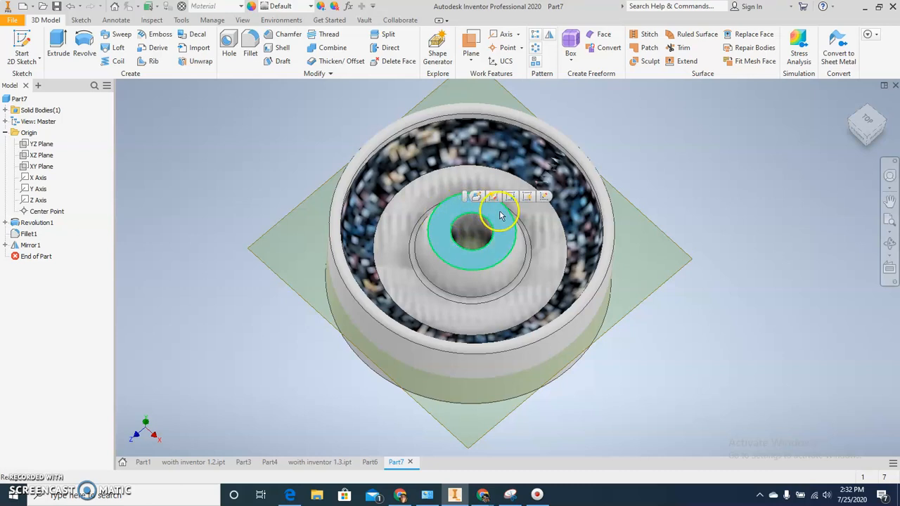
left_click(543, 196)
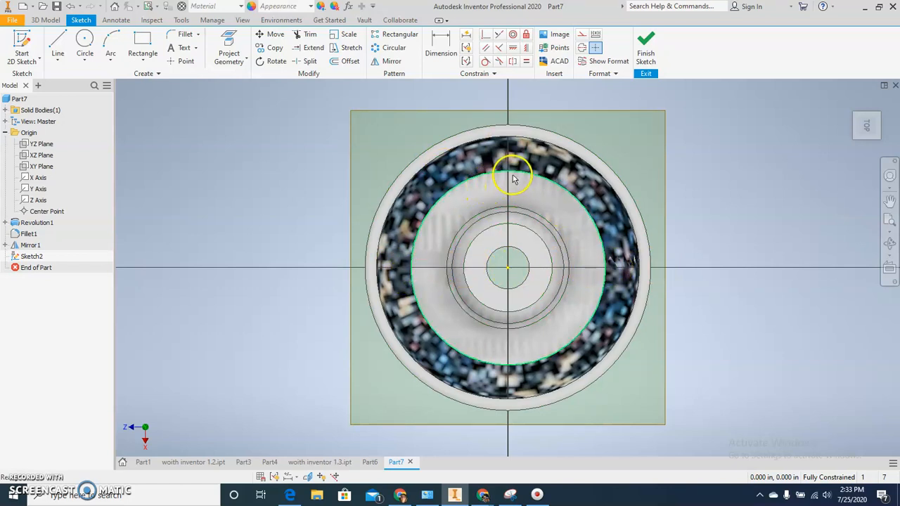
Sketch four radial lines about 0.4 in long between the hub and the coloured ring, one along each axis direction, and finish the sketch.
left_click(59, 43)
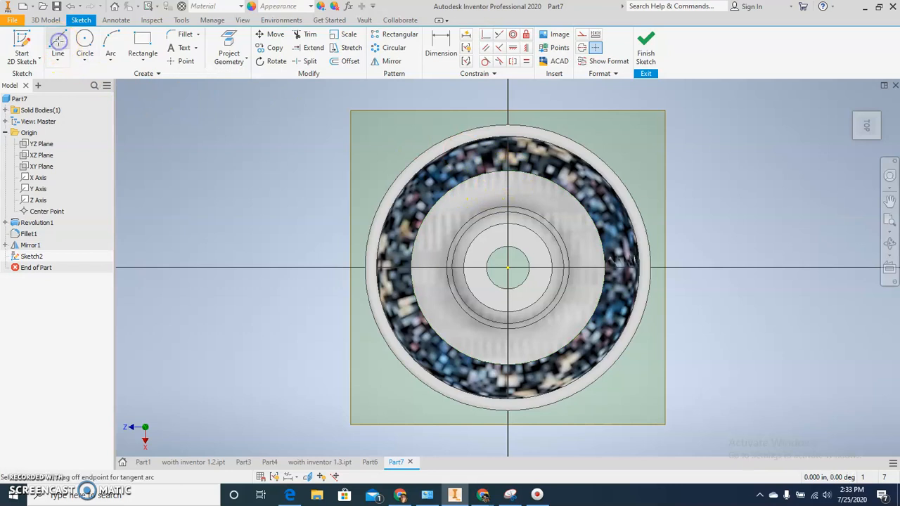
left_click(508, 203)
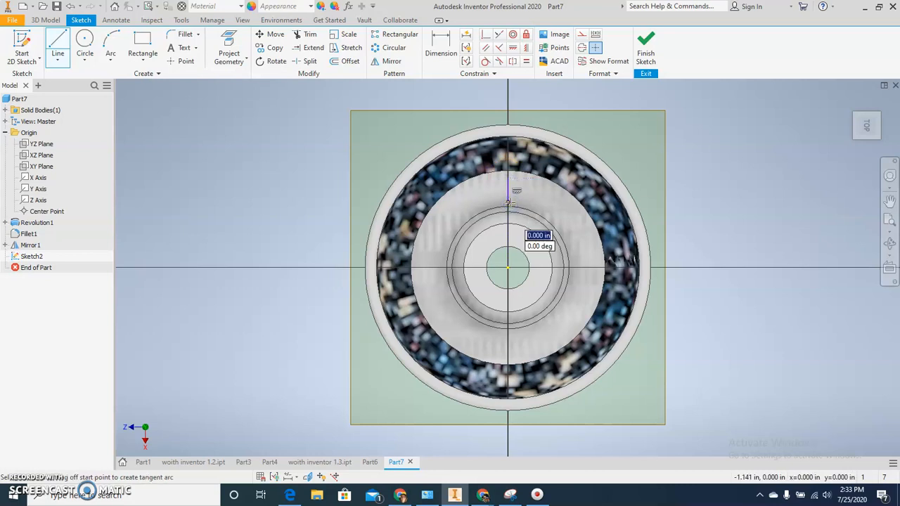
left_click_drag(508, 203, 573, 267)
left_click(573, 267)
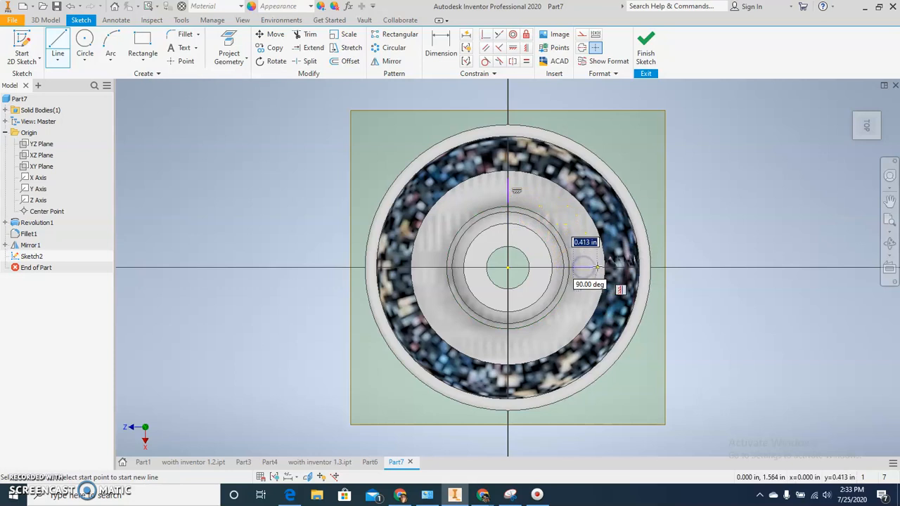
left_click(599, 267)
key("Escape")
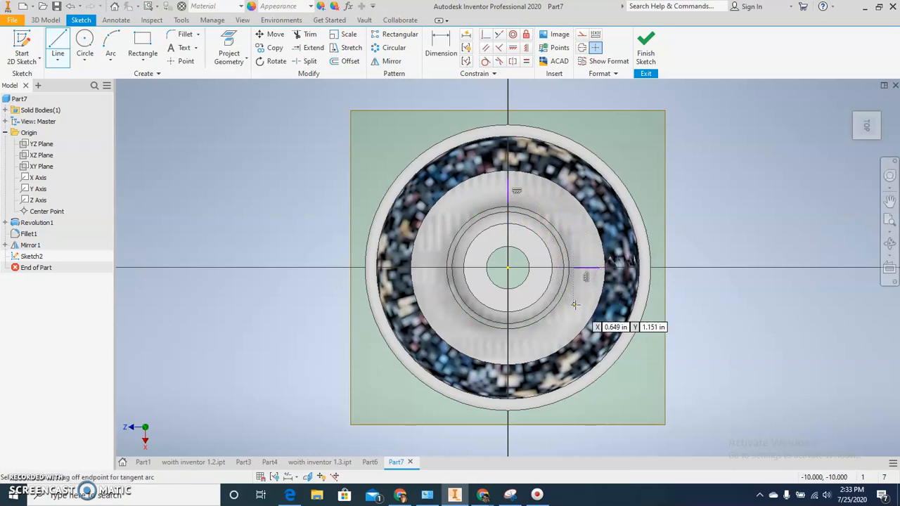
left_click(508, 335)
left_click(507, 359)
mouse_move(436, 281)
left_mouse_down()
mouse_move(438, 263)
mouse_move(431, 267)
left_mouse_up()
left_click(416, 268)
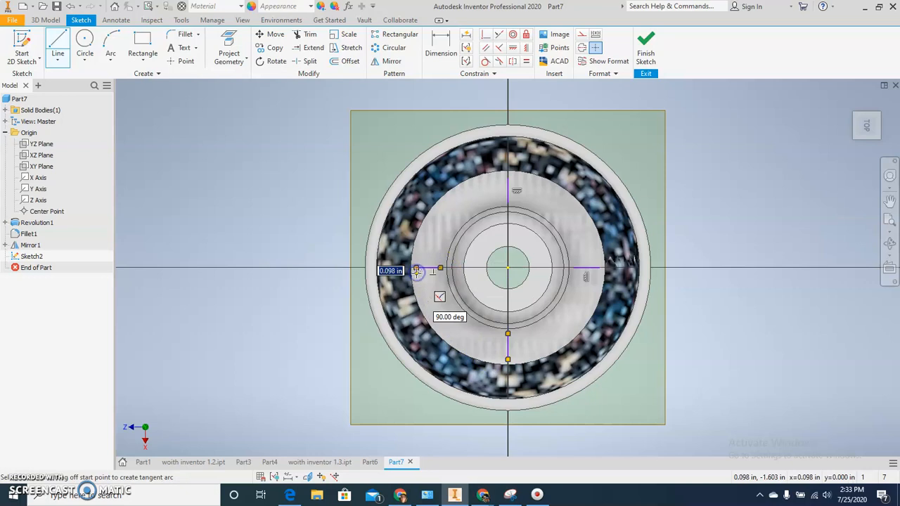
key("Escape")
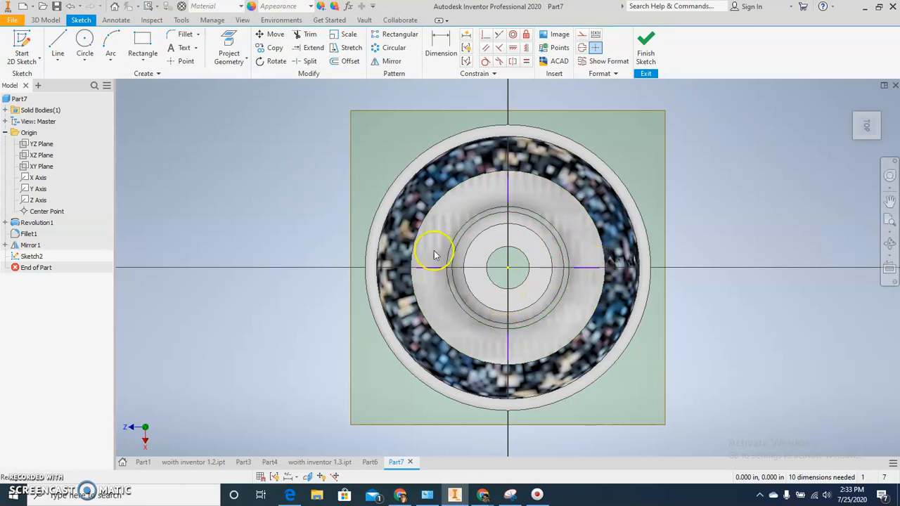
left_click(644, 53)
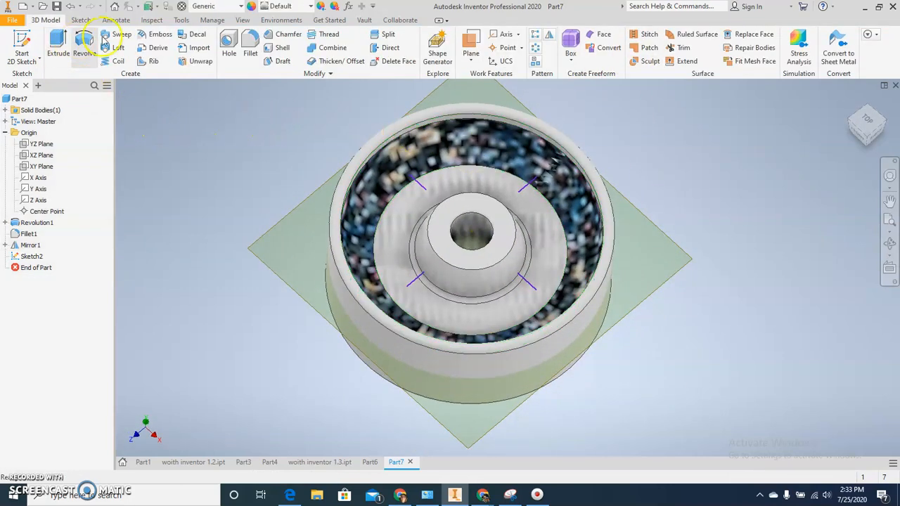
Create 0.2 in thick ribs from the four sketched lines, joining the hub to the rim.
left_click(148, 61)
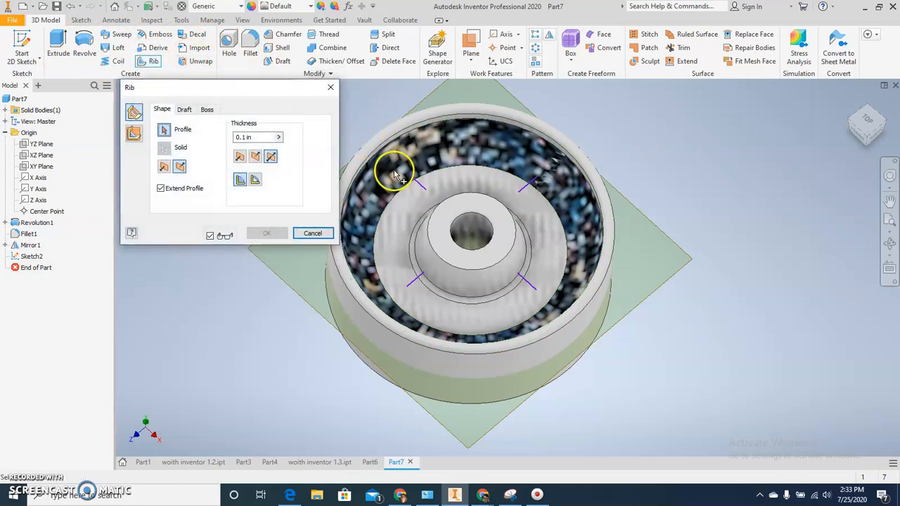
left_click(416, 181)
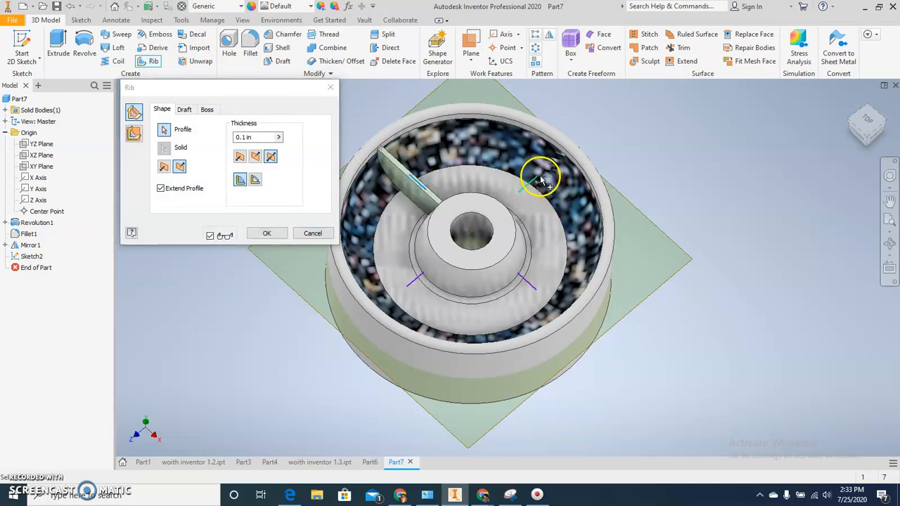
left_click(538, 178)
left_click(528, 287)
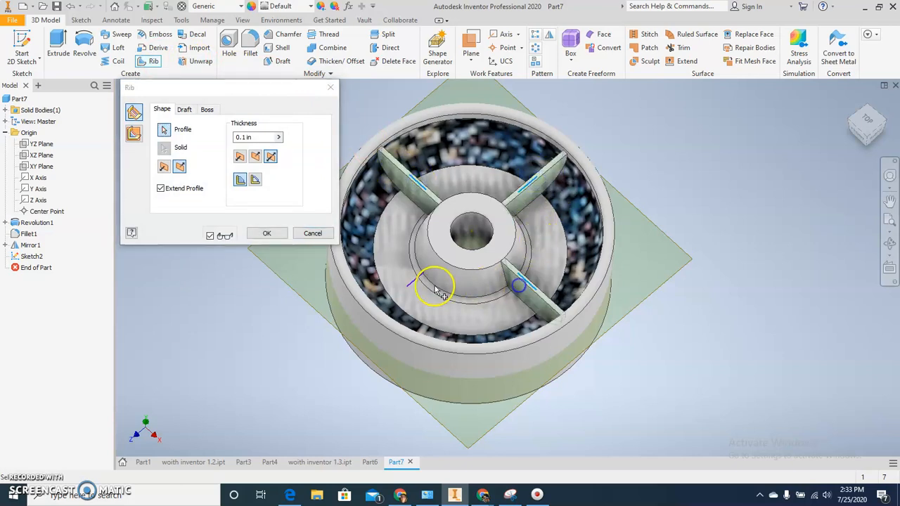
left_click(416, 282)
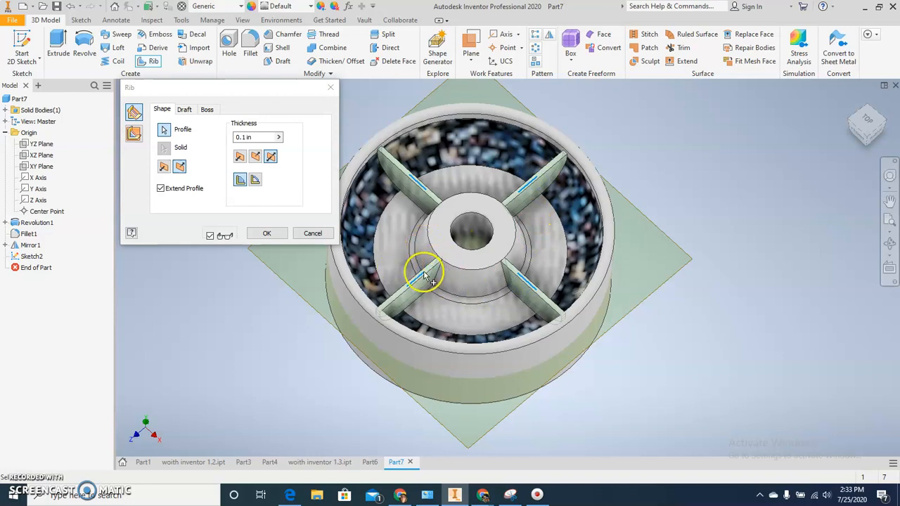
left_click(264, 137)
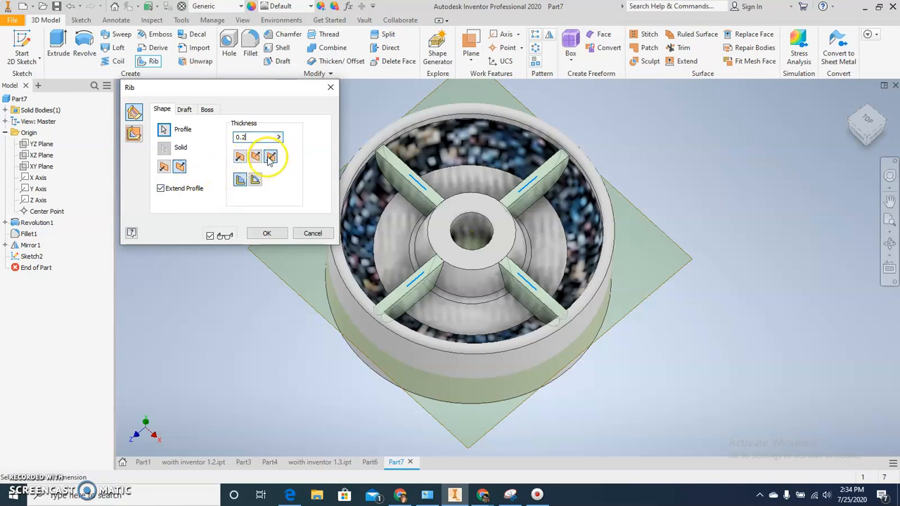
left_click(261, 232)
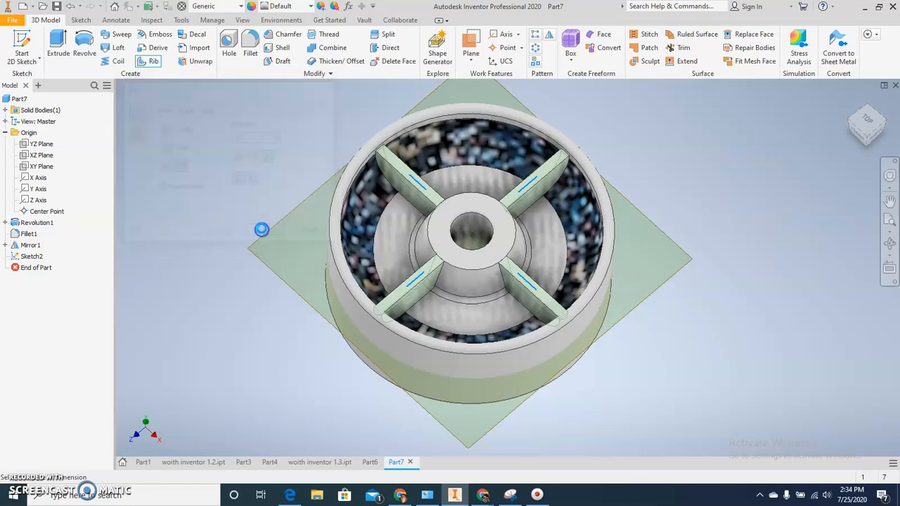
left_click(261, 225)
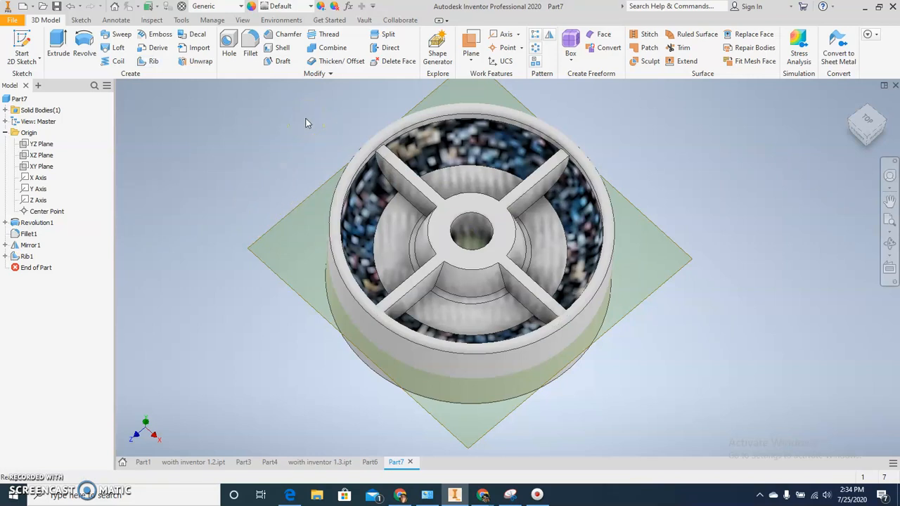
Set up a 0.1 in constant fillet on the base edges along one side of each of the four ribs.
left_click(250, 47)
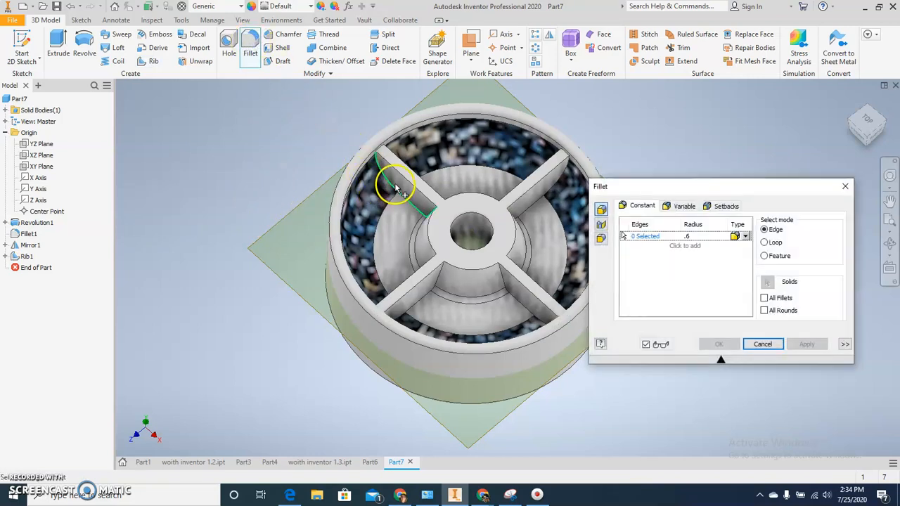
left_click(711, 239)
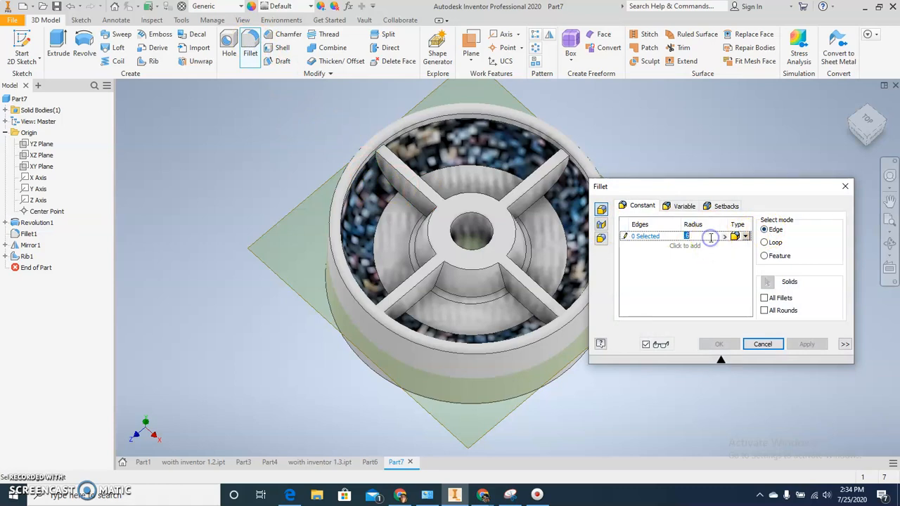
left_click(388, 177)
left_click(427, 301)
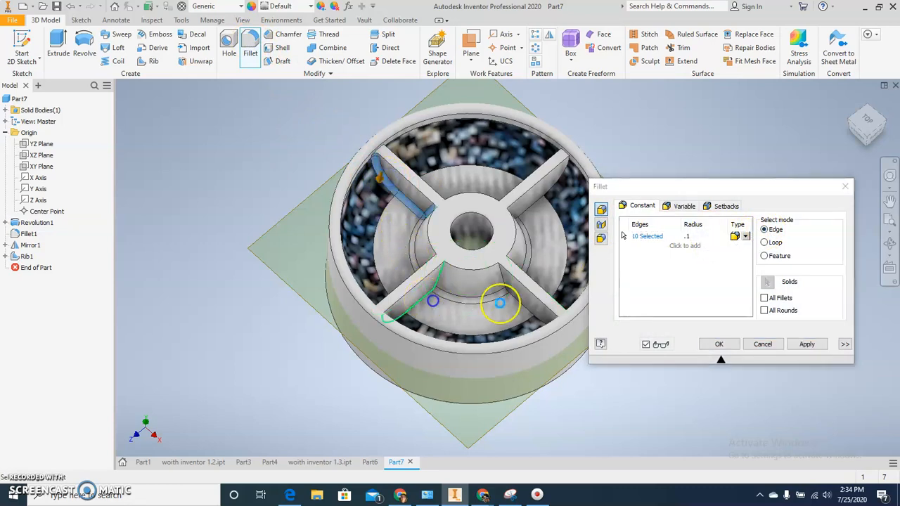
left_click(519, 310)
left_click(534, 211)
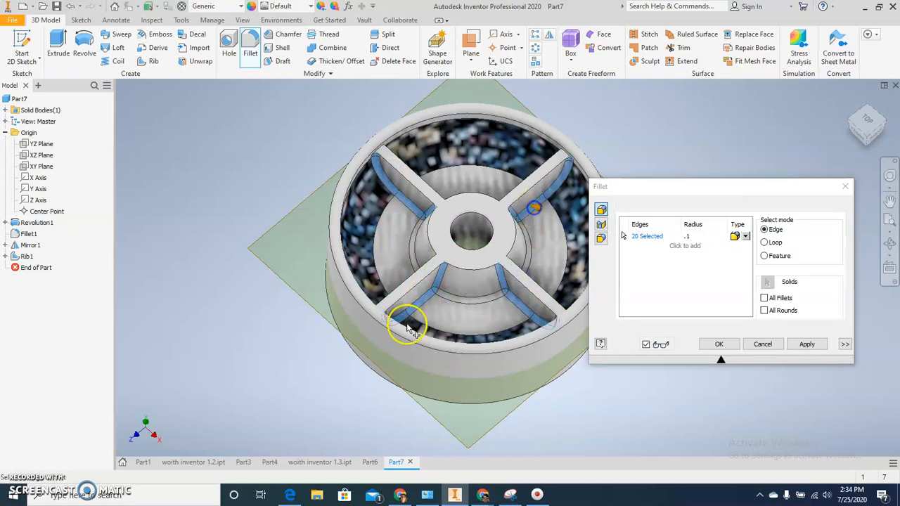
Add the base edges along the opposite side of all four ribs to the 0.1 in set and create the fillets.
middle_click_drag(338, 337, 368, 370, "shift")
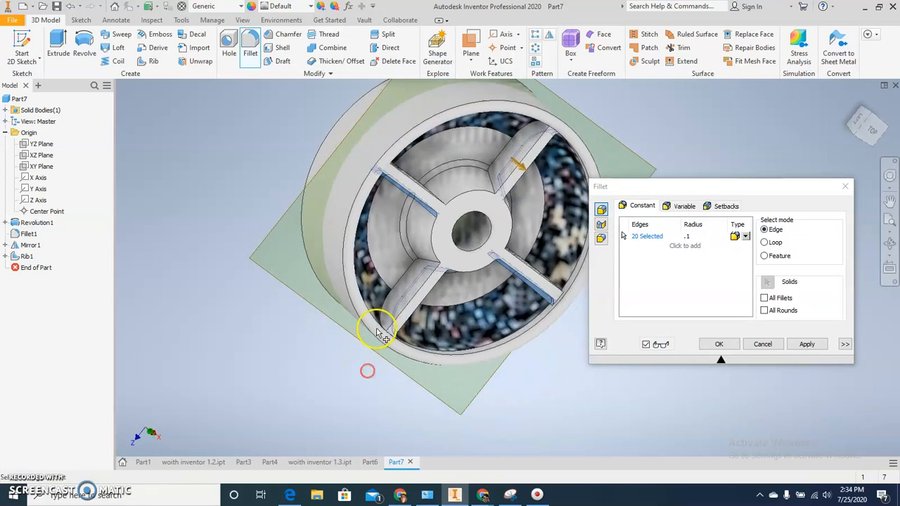
left_click(389, 298)
middle_click_drag(386, 237, 380, 306, "shift")
scroll(387, 237, "up", 10)
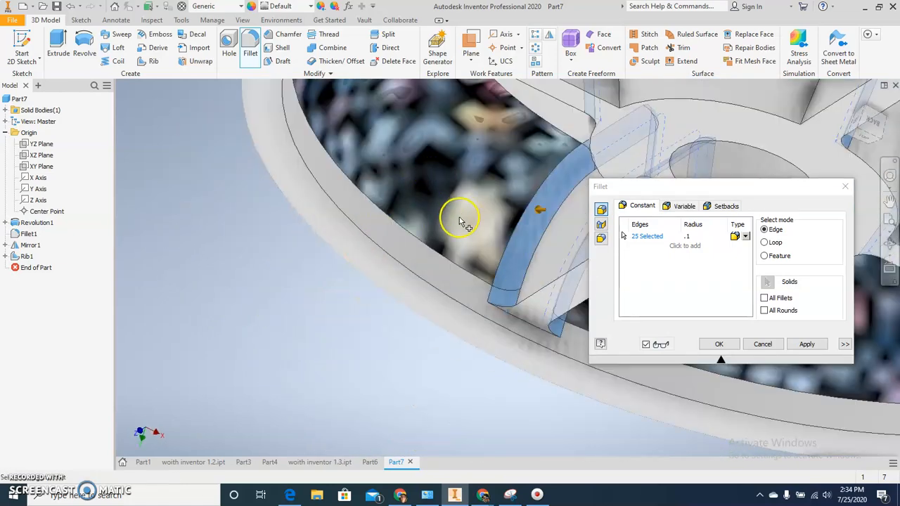
scroll(321, 341, "down", 10)
left_click(423, 205)
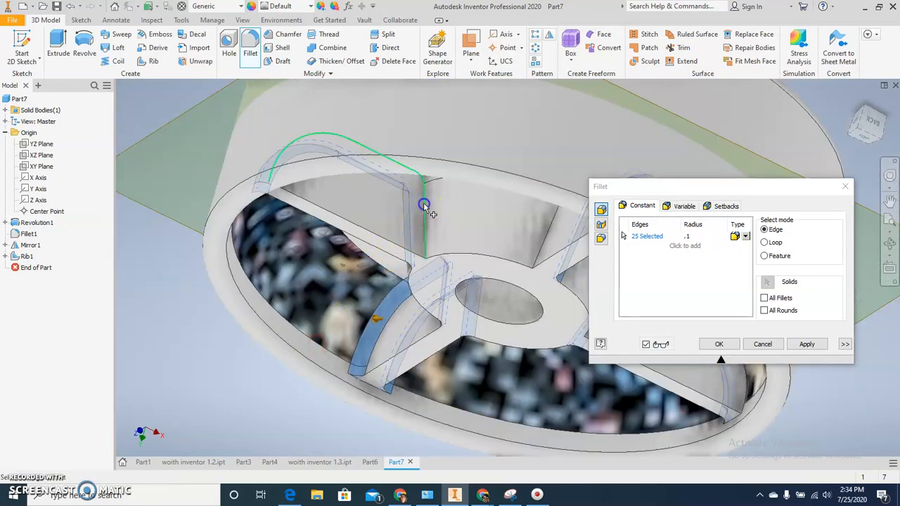
scroll(413, 299, "up", 4)
scroll(413, 303, "down", 8)
middle_click_drag(412, 306, 452, 275, "shift")
left_click(475, 242)
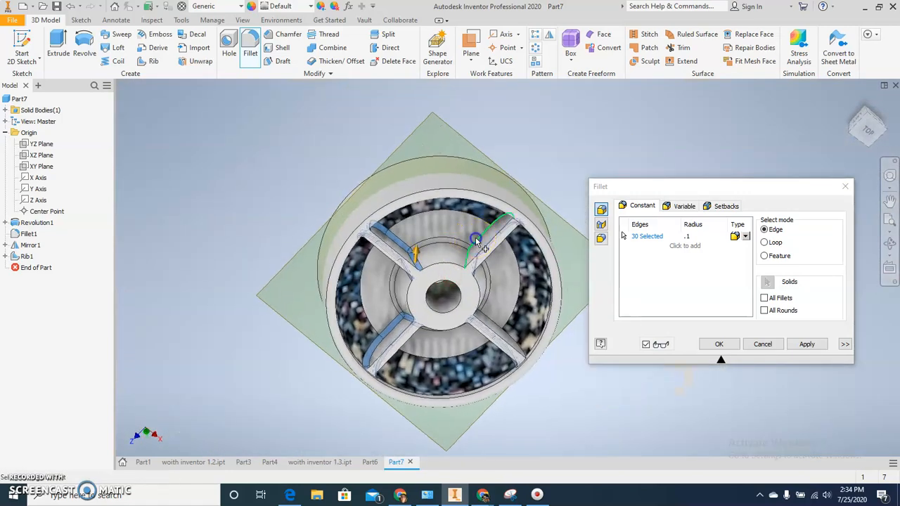
middle_click_drag(502, 311, 504, 318, "shift")
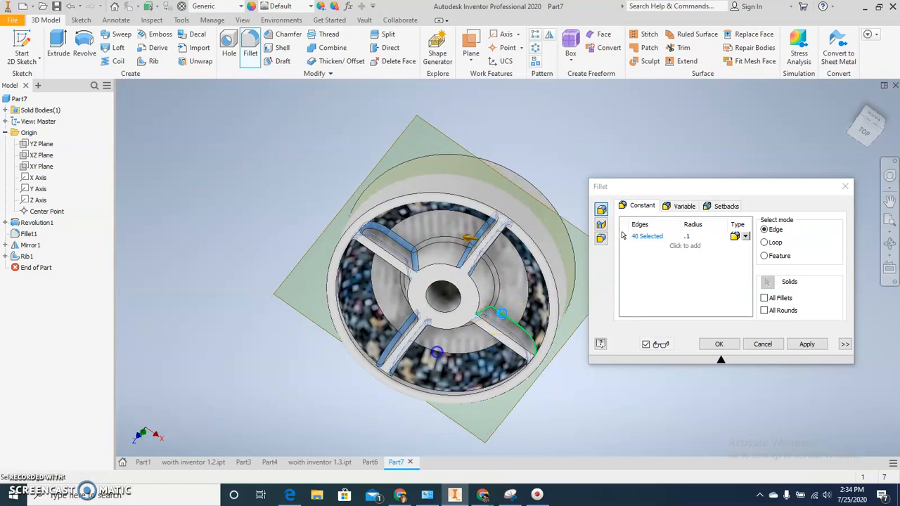
middle_click_drag(436, 350, 441, 310, "shift")
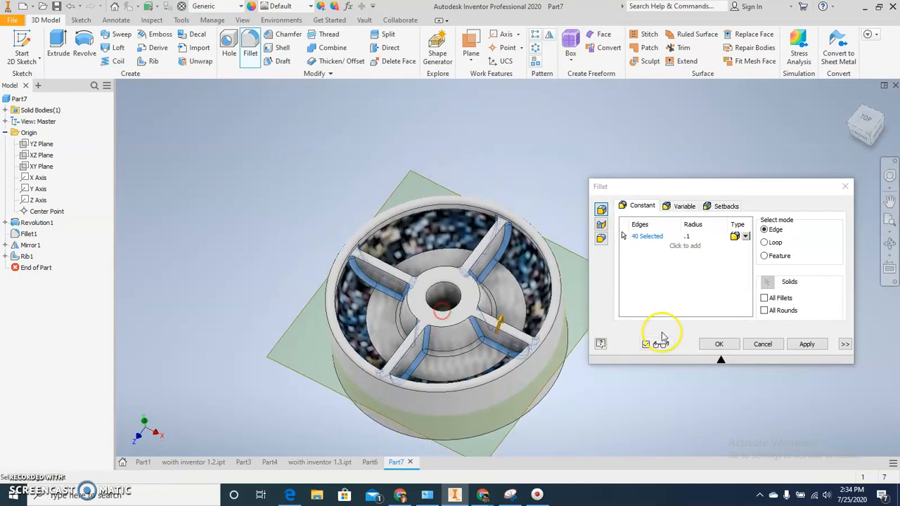
left_click(718, 343)
Mirror the four ribs about the wheel's mid work plane onto the underside.
middle_click_drag(642, 346, 651, 343, "shift")
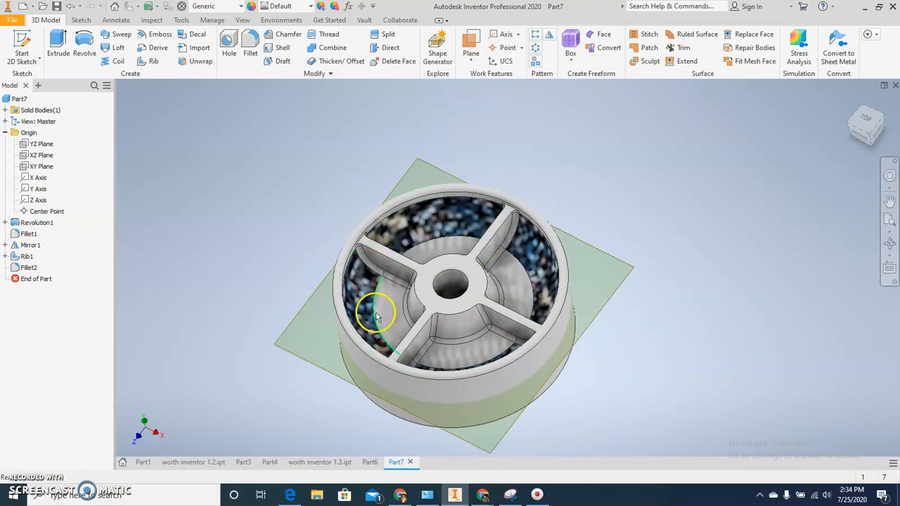
middle_click_drag(376, 316, 378, 303, "shift")
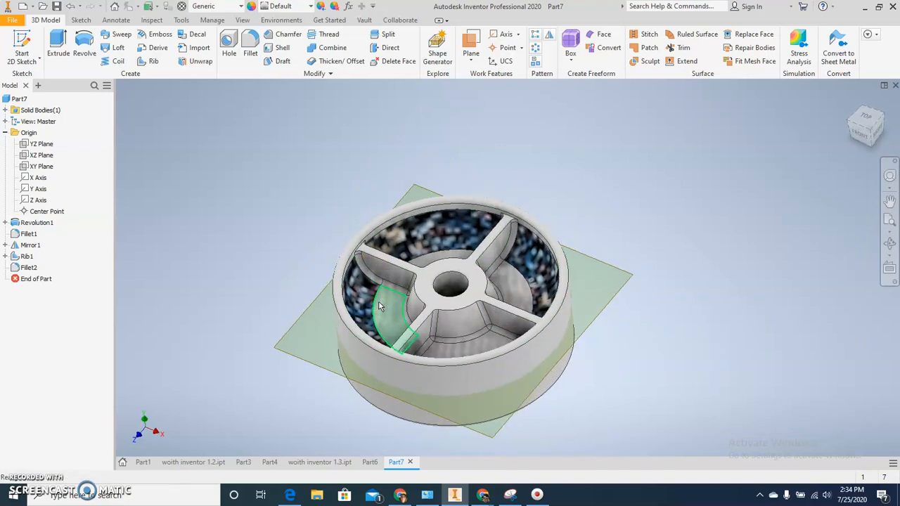
left_click(549, 35)
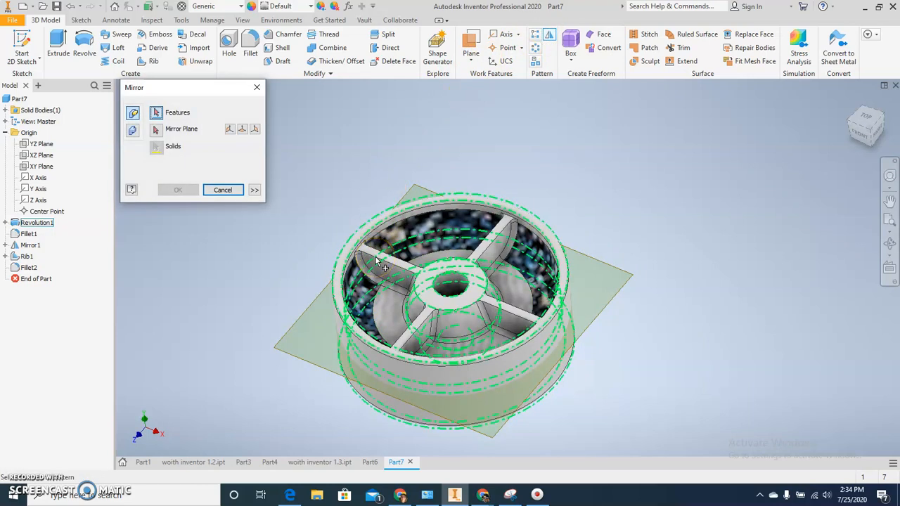
left_click(394, 277)
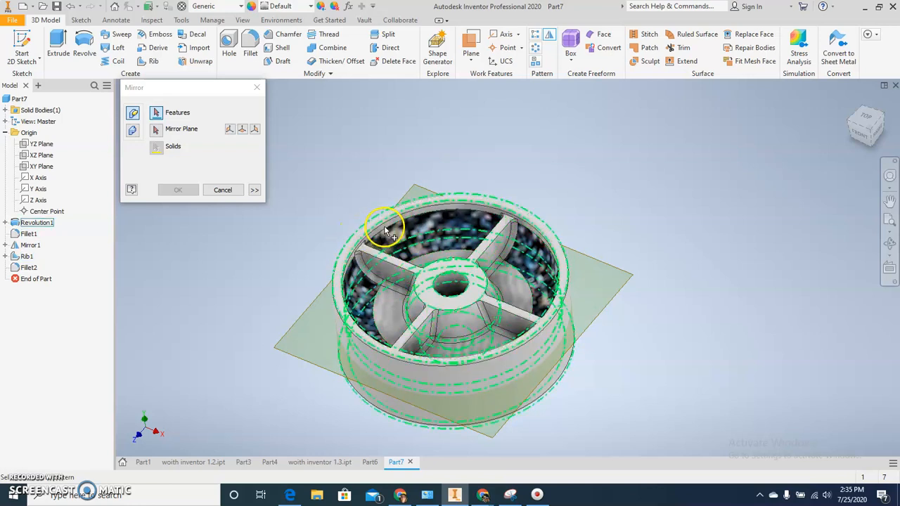
left_click(25, 258)
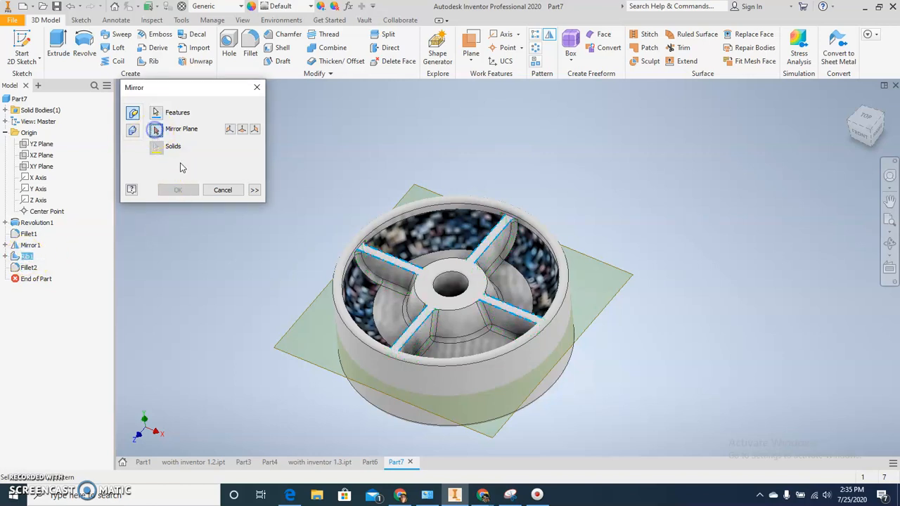
left_click(288, 331)
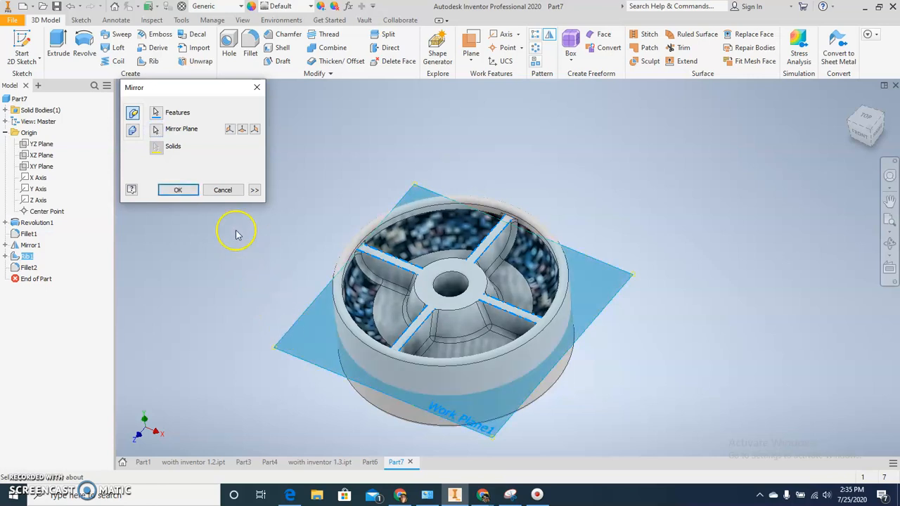
left_click(178, 190)
mouse_move(225, 337)
middle_mouse_down("shift")
mouse_move(243, 300)
mouse_move(247, 257)
mouse_move(235, 345)
middle_mouse_up("shift")
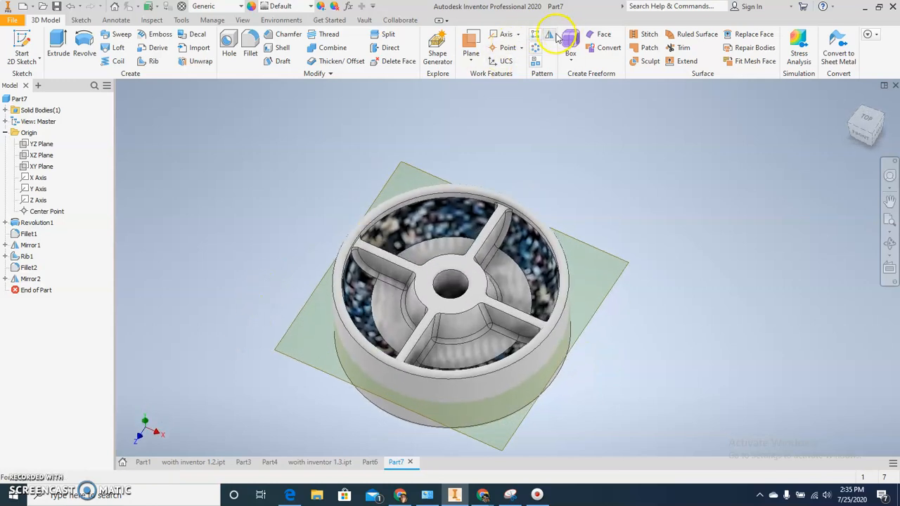
Try to mirror the rib feature together with its existing mirror about the same work plane.
left_click(552, 36)
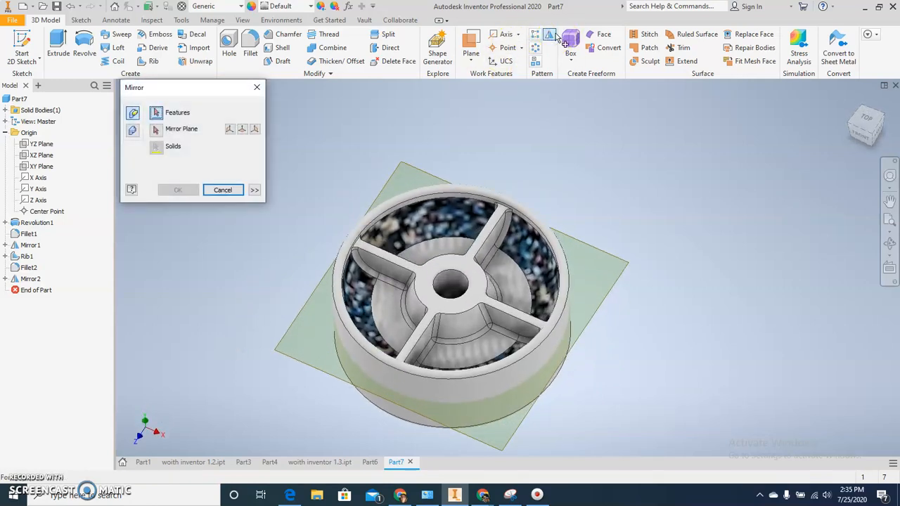
left_click(26, 256)
left_click(25, 279)
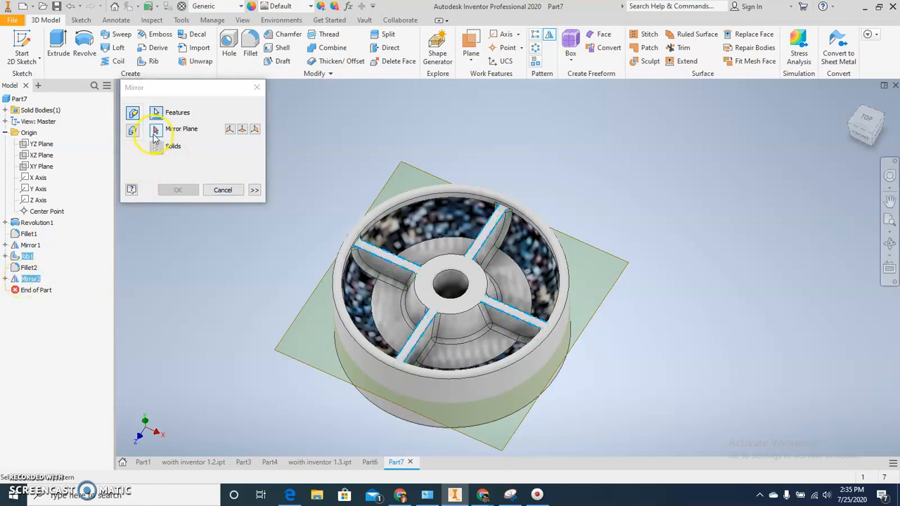
left_click(288, 350)
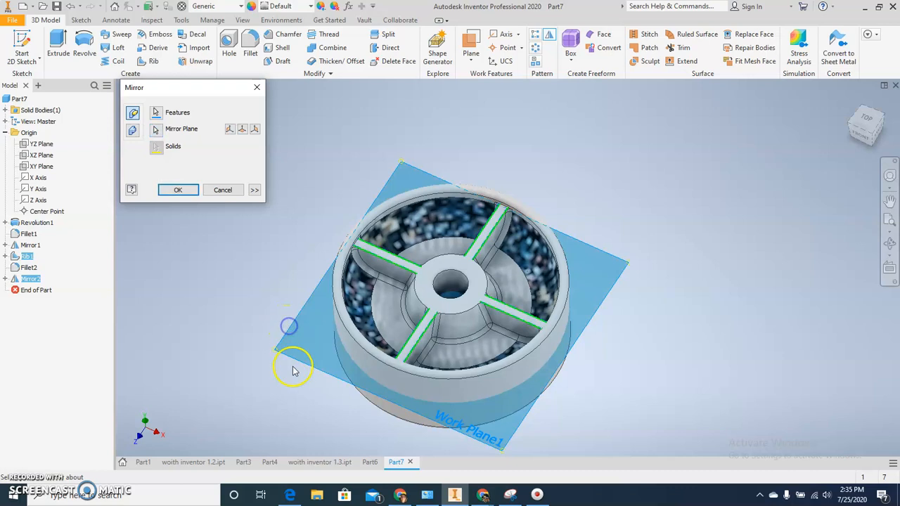
left_click(176, 191)
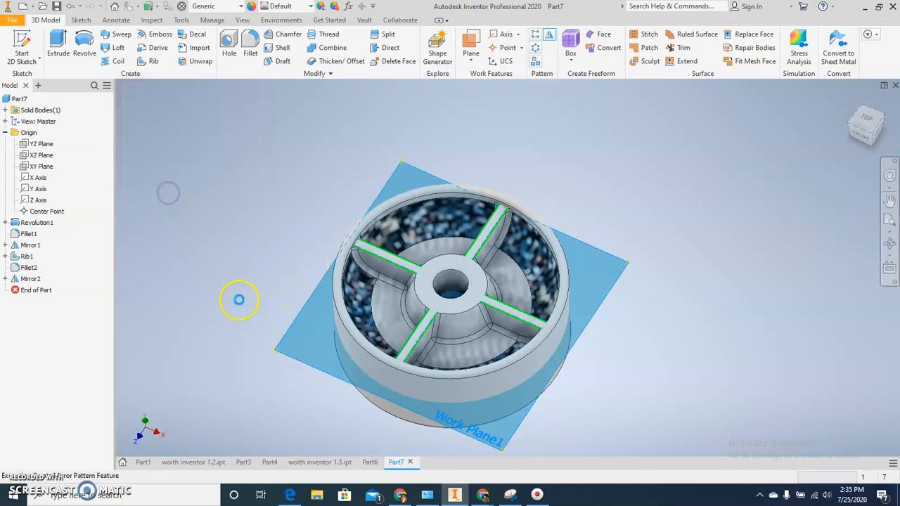
left_click(244, 104)
Mirror the rib fillets about the mid work plane onto the underside.
middle_click_drag(255, 288, 222, 286, "shift")
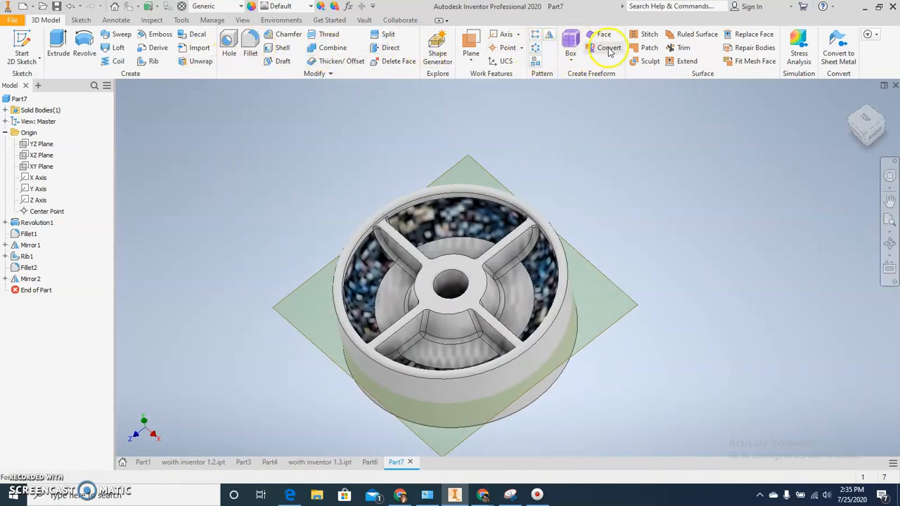
left_click(547, 37)
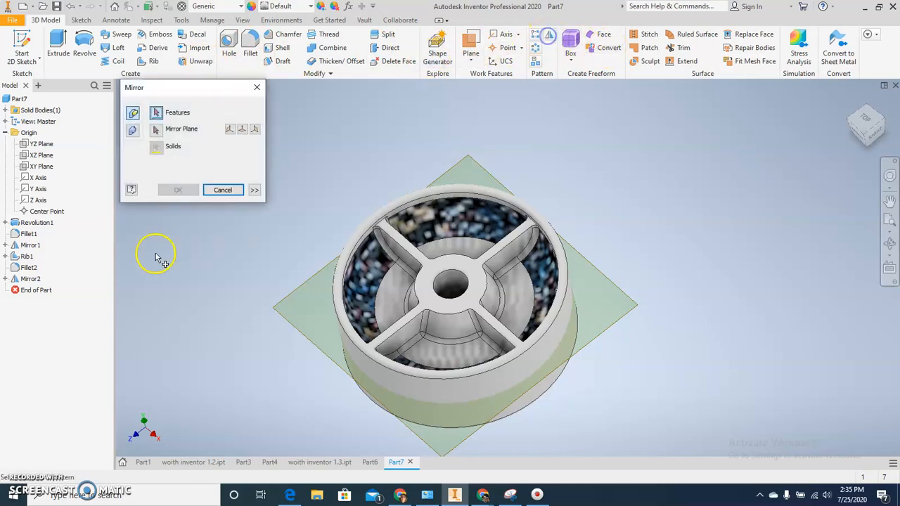
left_click(27, 268)
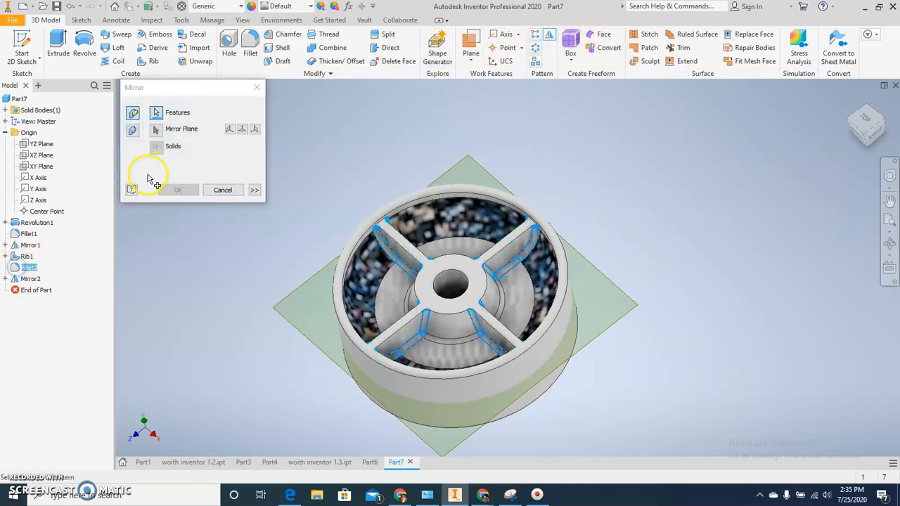
left_click(157, 134)
left_click(298, 288)
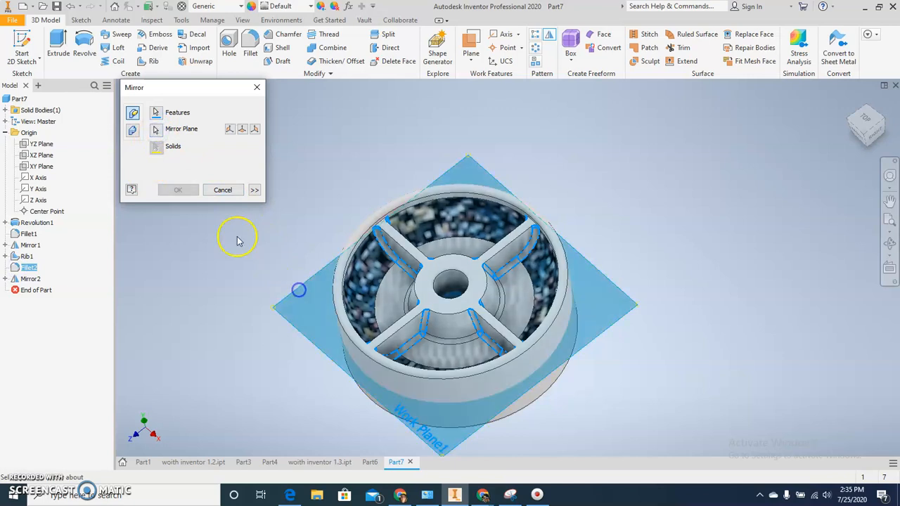
left_click(175, 191)
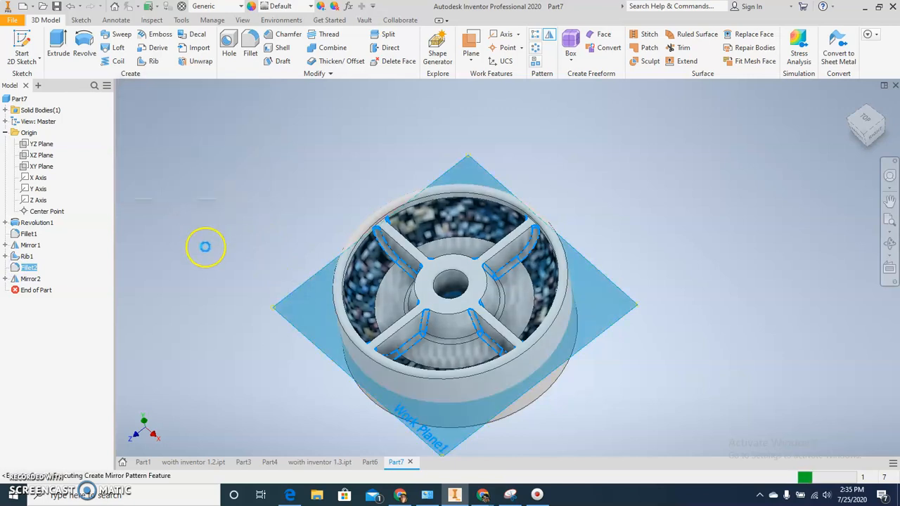
Hide the work plane that cuts through the middle of the wheel.
middle_click_drag(211, 260, 110, 239, "shift")
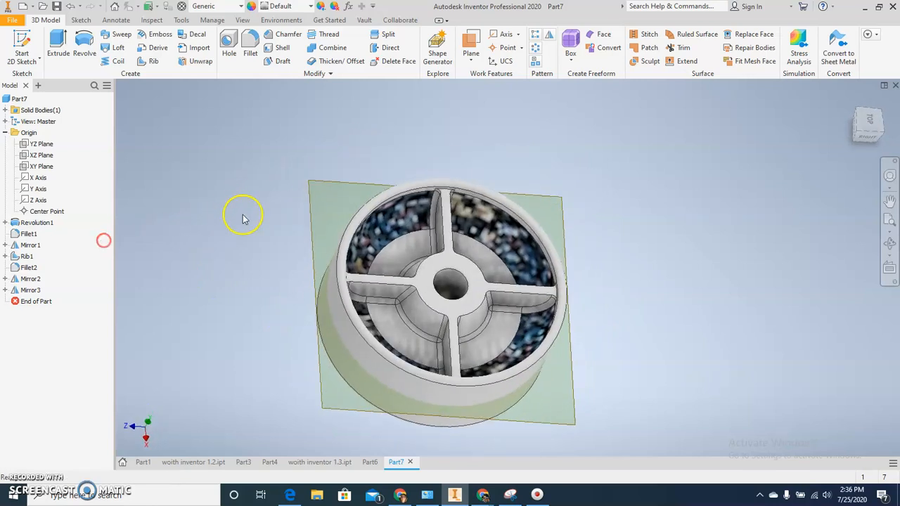
left_click(309, 197)
right_click(309, 197)
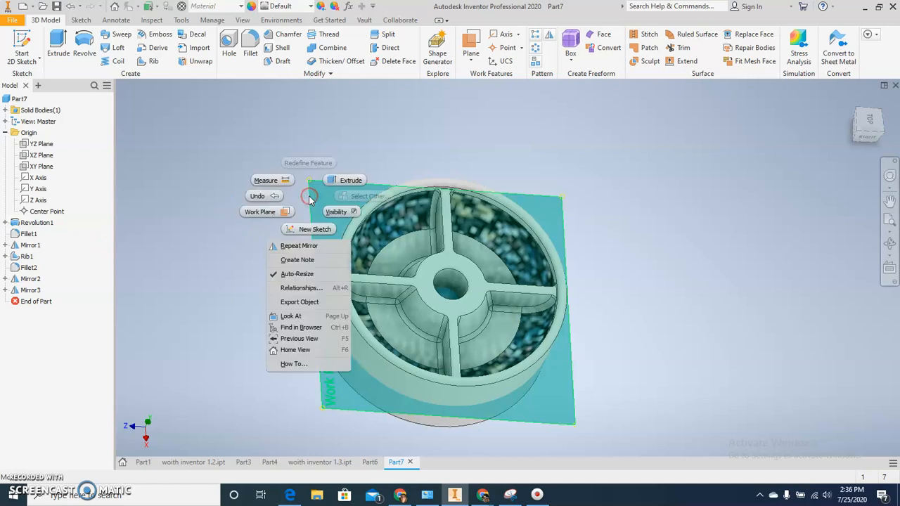
left_click(336, 212)
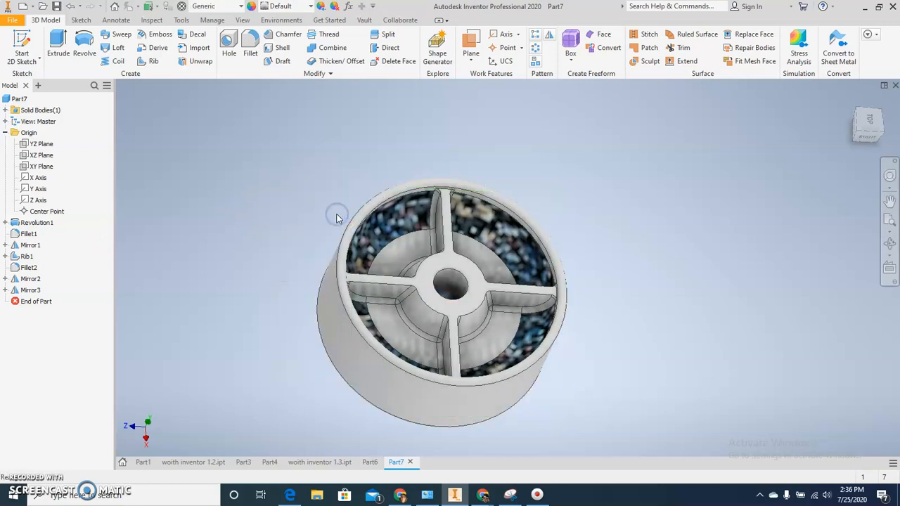
scroll(252, 204, "down", 3)
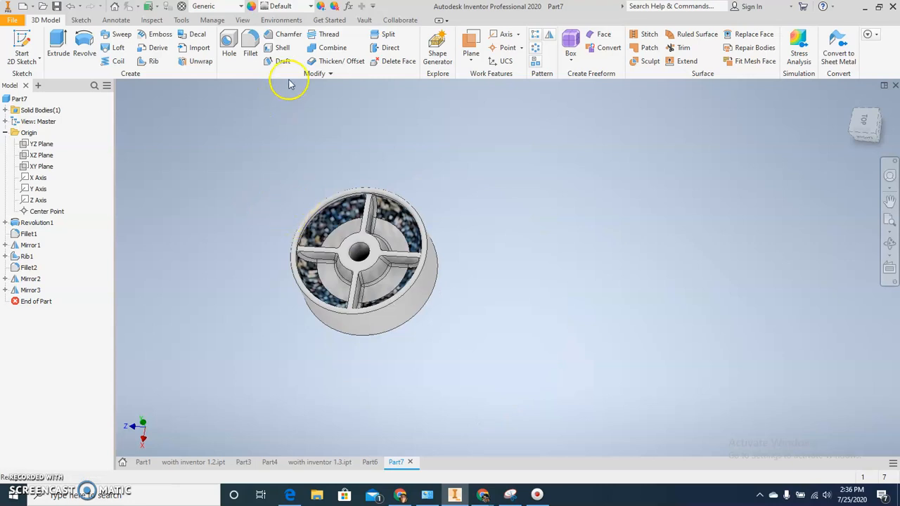
Turn on all shadows (ground, object and ambient) for the wheel's display.
left_click(275, 19)
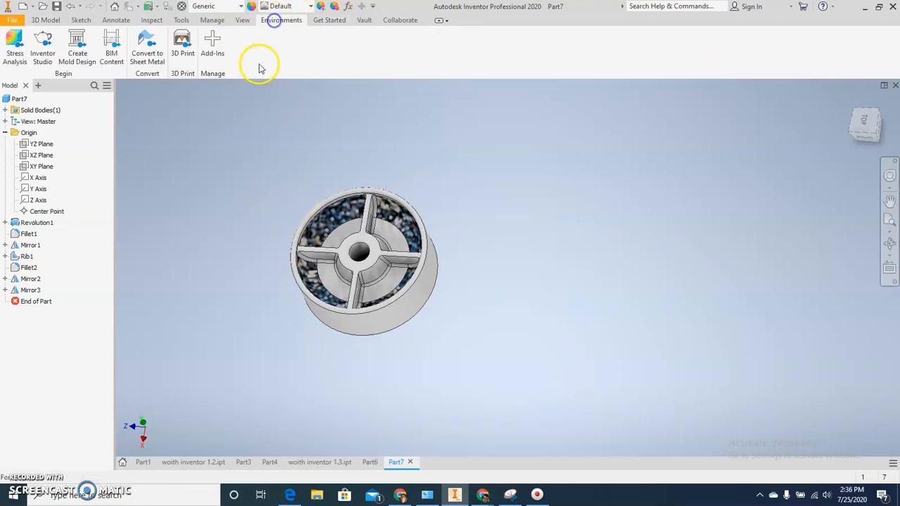
left_click(243, 20)
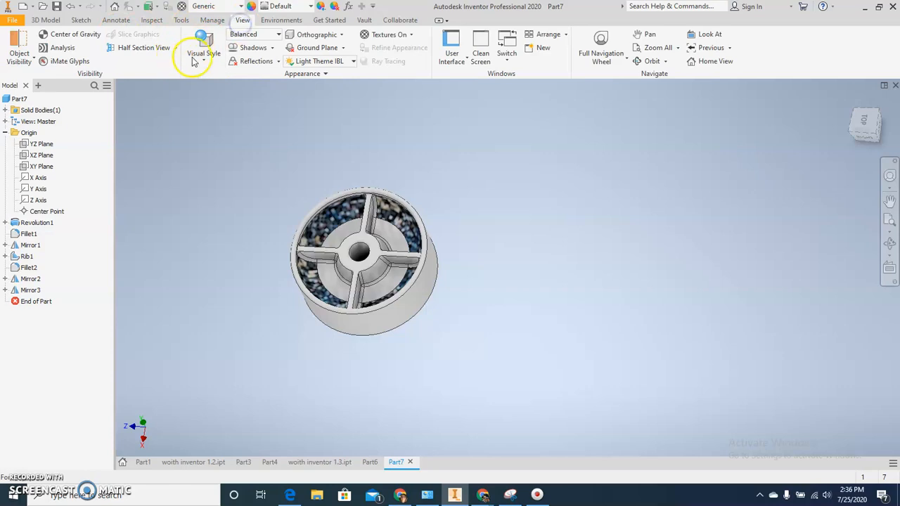
left_click(247, 49)
left_click(273, 49)
left_click(273, 49)
mouse_move(239, 180)
middle_mouse_down()
mouse_move(237, 152)
mouse_move(220, 161)
mouse_move(225, 150)
mouse_move(237, 167)
middle_mouse_up()
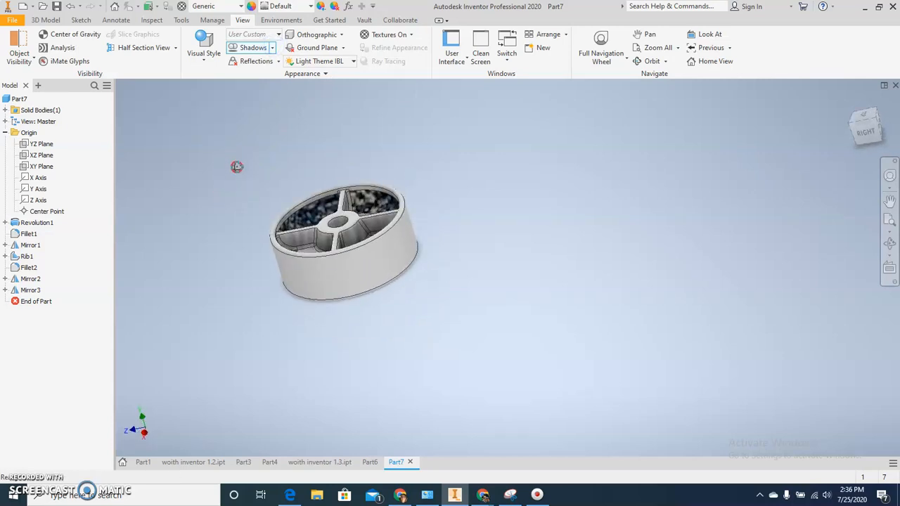
Turn on reflections for the model display and check the wheel's reflection below it.
left_click(279, 62)
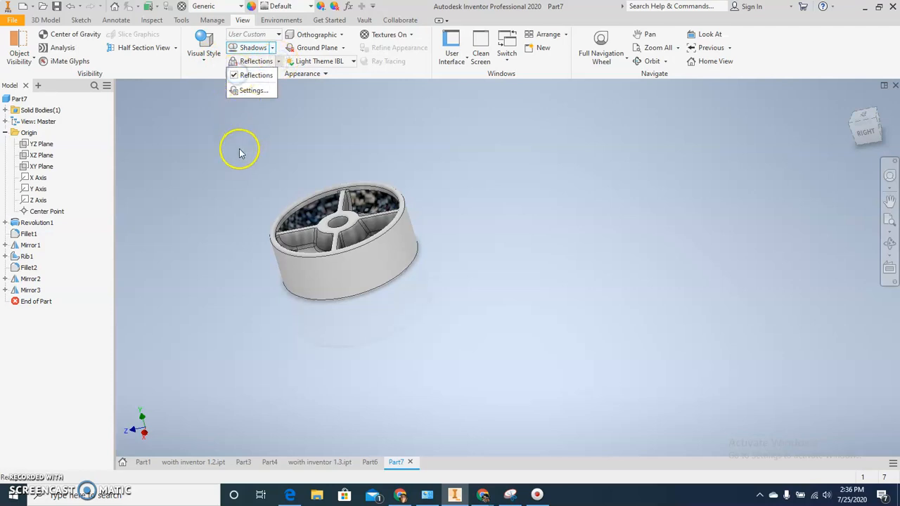
left_click(241, 176)
scroll(337, 346, "down", 4)
scroll(337, 342, "up", 5)
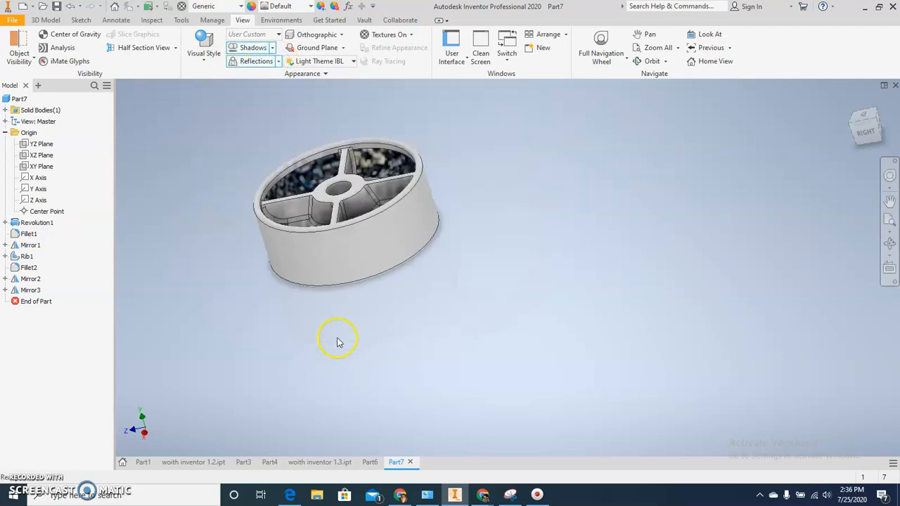
Try the Shaded visual style on the wheel and set the display to Realistic.
left_click(204, 56)
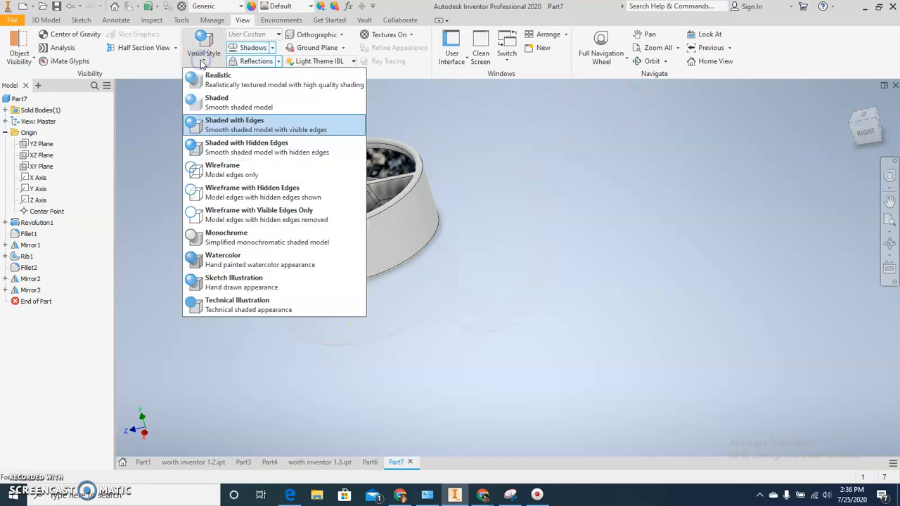
left_click(208, 102)
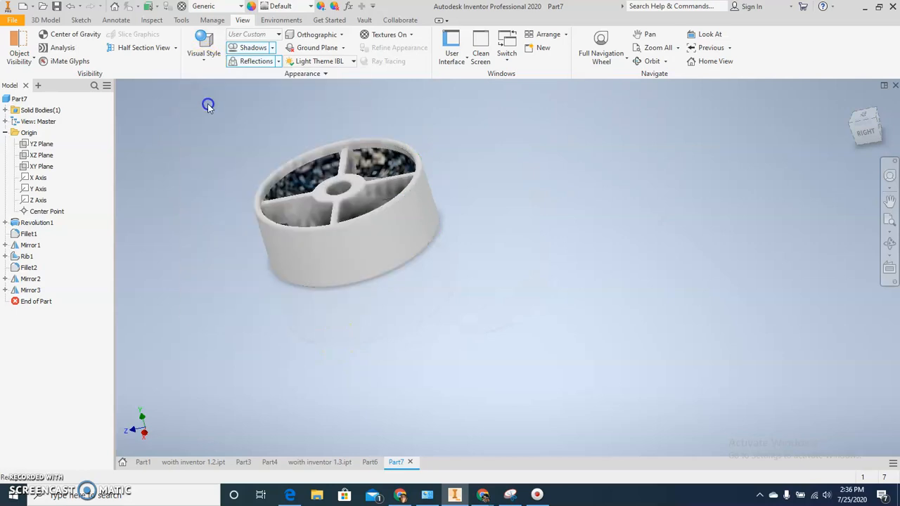
left_click(204, 55)
left_click(215, 77)
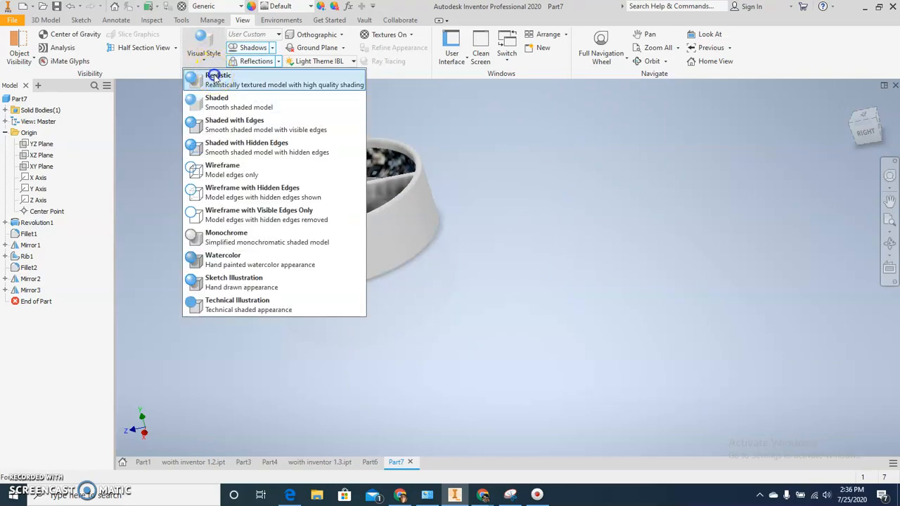
middle_click_drag(241, 136, 265, 165)
left_click(208, 57)
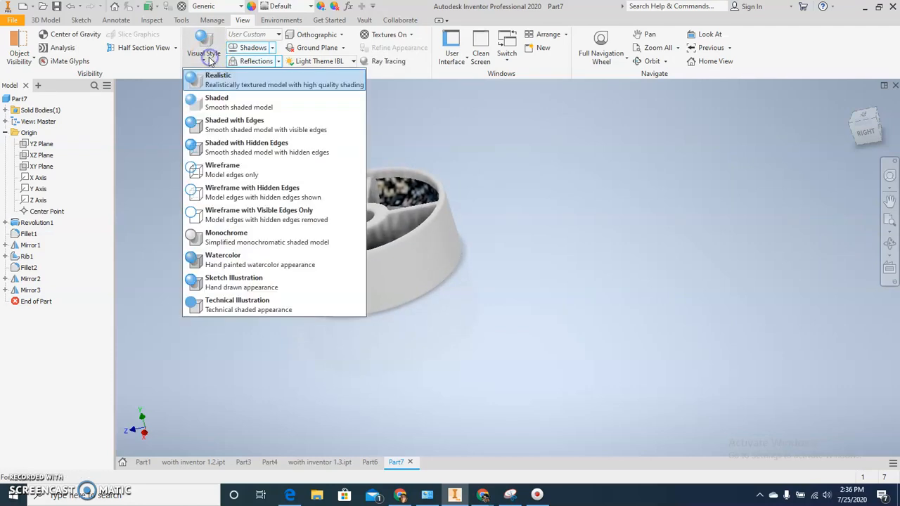
left_click(189, 102)
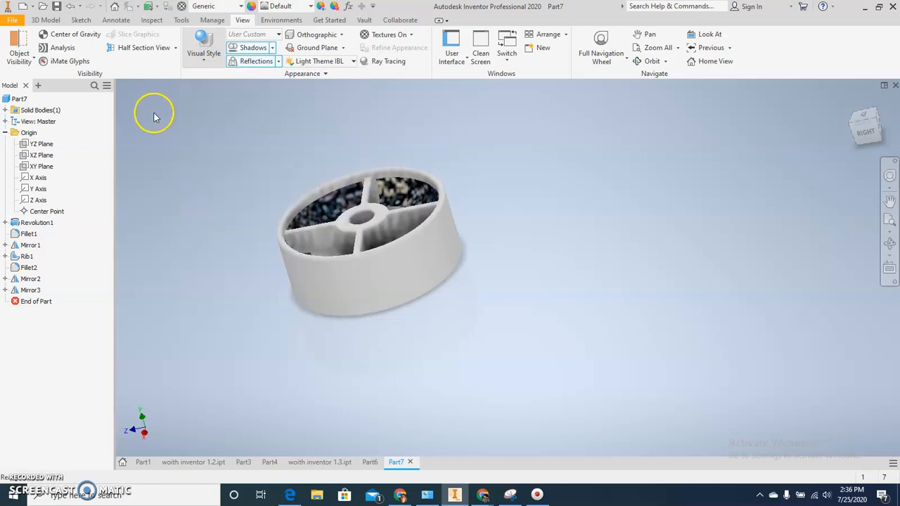
Display the ground plane grid beneath the wheel and view the model from a higher angle.
left_click(343, 48)
left_click(304, 61)
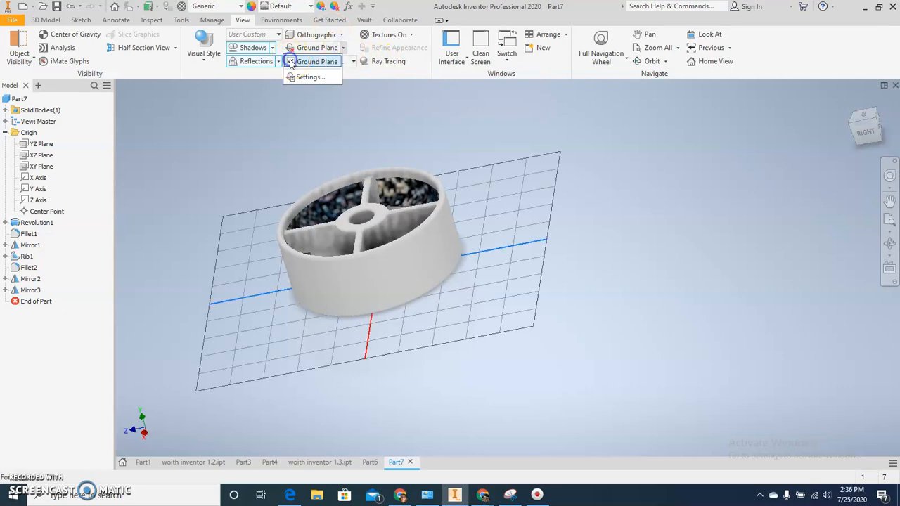
left_click(306, 150)
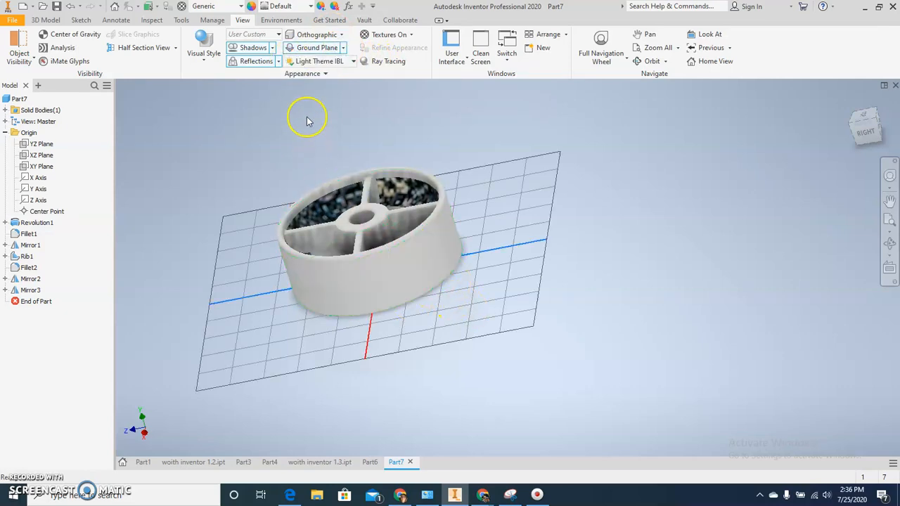
mouse_move(260, 141)
middle_mouse_down("shift")
mouse_move(272, 162)
mouse_move(276, 147)
middle_mouse_up("shift")
scroll(276, 148, "down", 3)
scroll(305, 147, "up", 3)
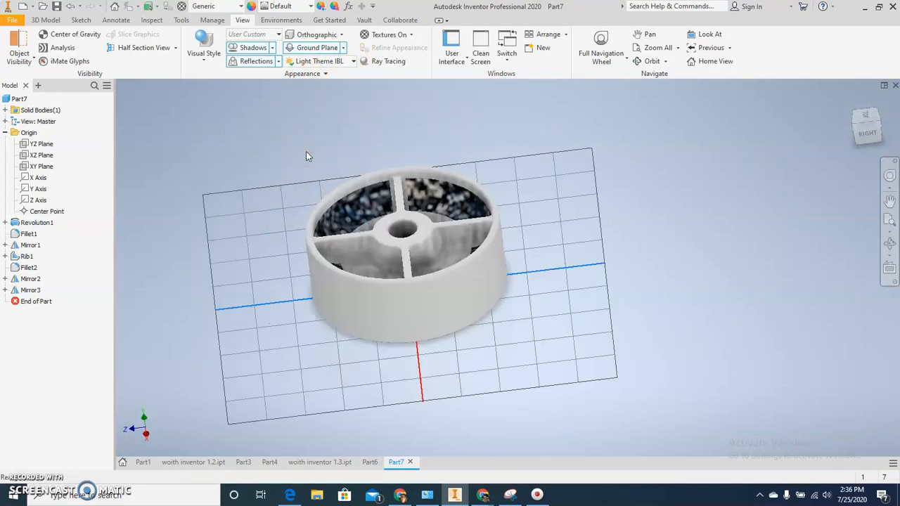
left_click(272, 48)
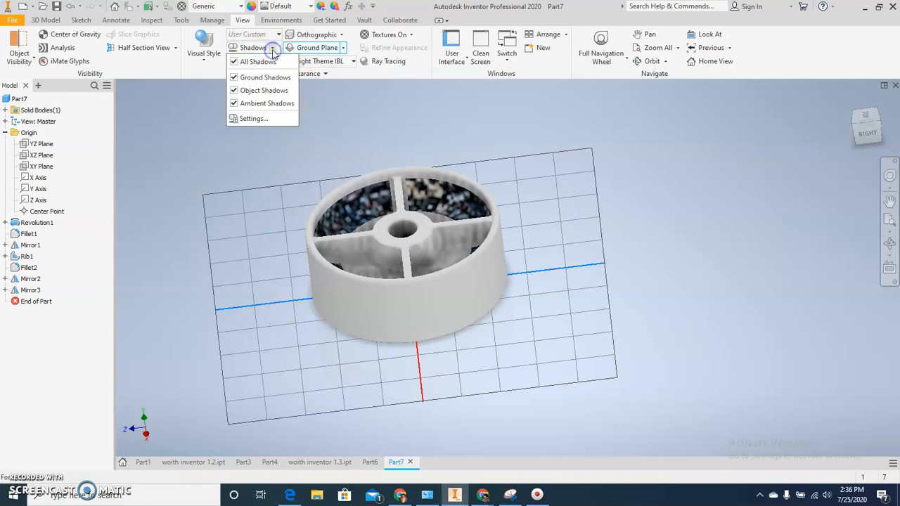
left_click(206, 139)
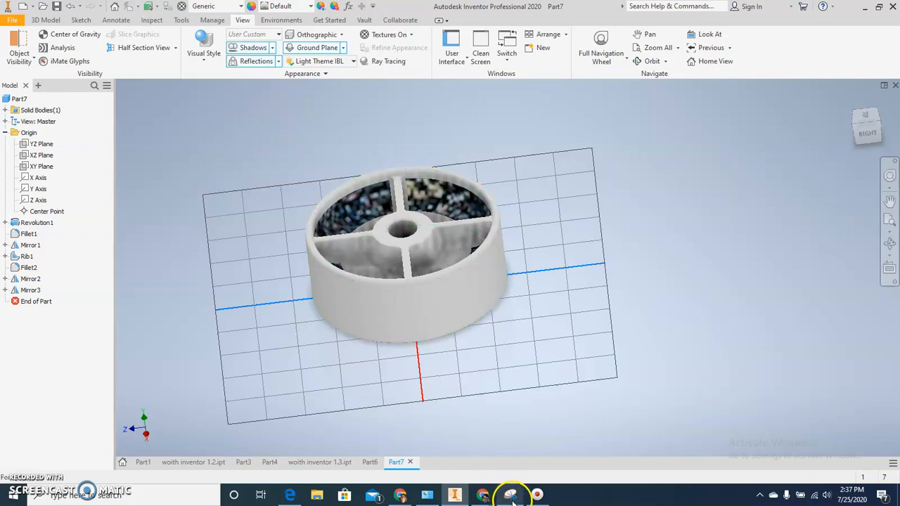
Switch to the "Inventor 1.4 revolve and mirror" document in Google Docs and review its numbered questions below the drawing.
mouse_move(516, 499)
mouse_move(454, 497)
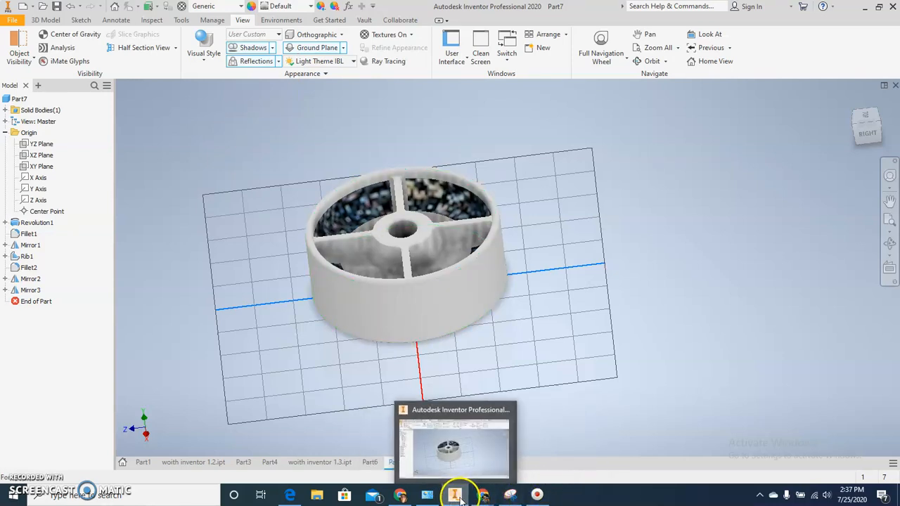
mouse_move(482, 496)
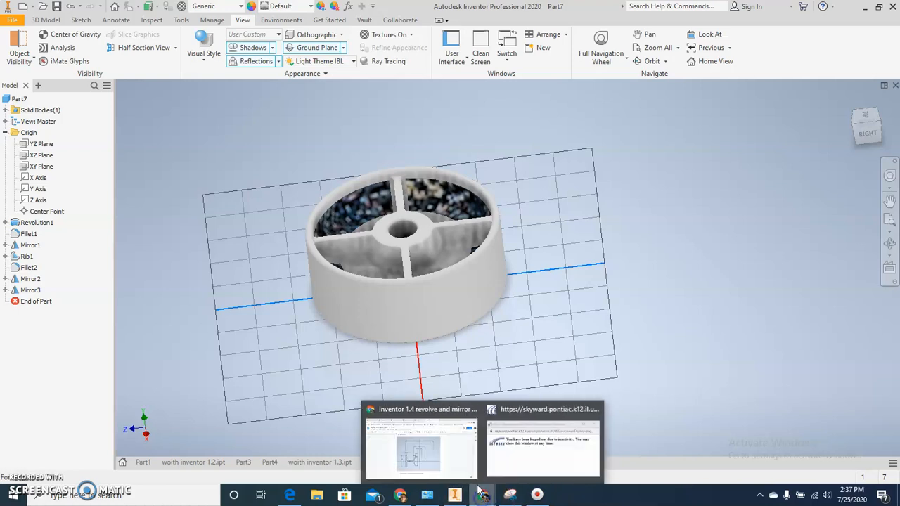
left_click(458, 476)
scroll(442, 393, "down", 4)
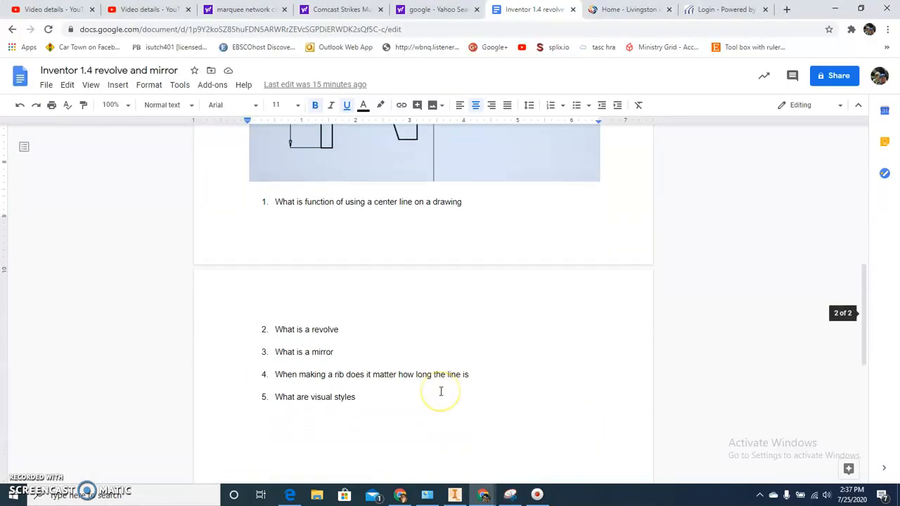
scroll(441, 392, "down", 1)
left_click(435, 391)
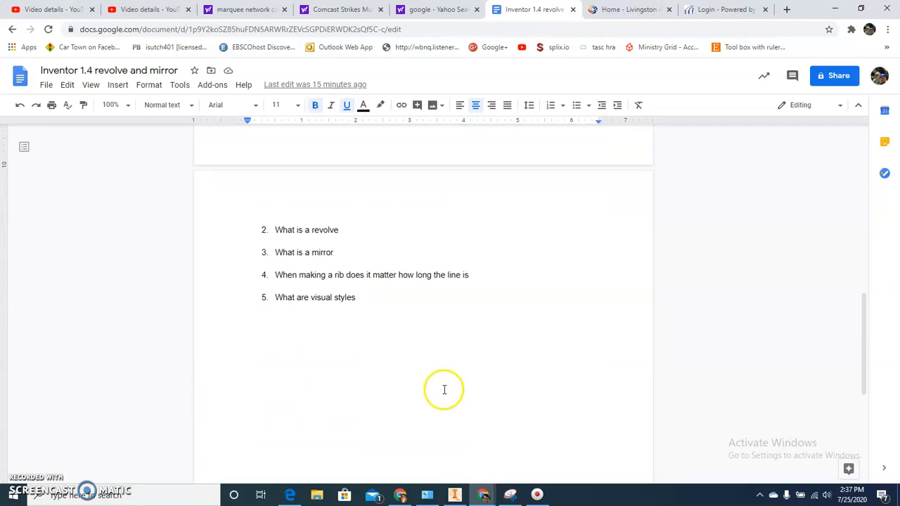
left_click(538, 497)
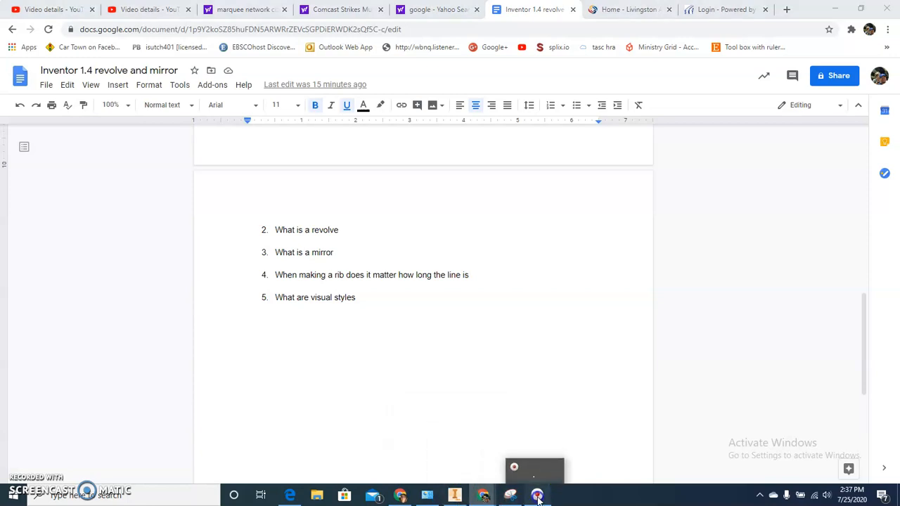
left_click(538, 496)
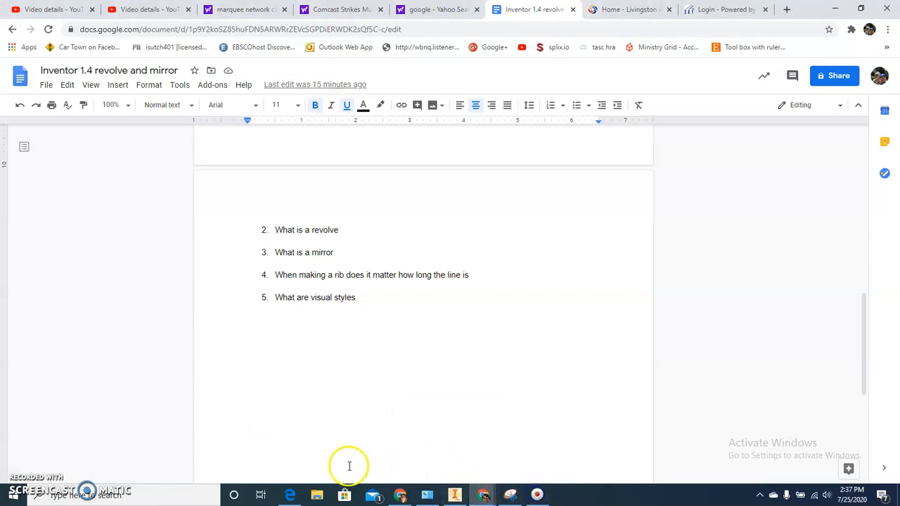